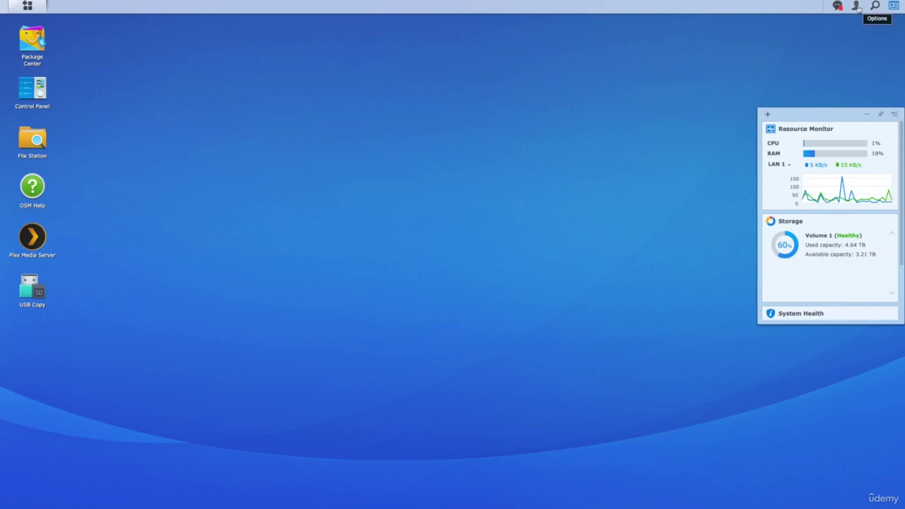
Step: Open Control Panel, reposition its window, and go to the User page listing four accounts
{"action": "left_click", "coordinate": [856, 6]}
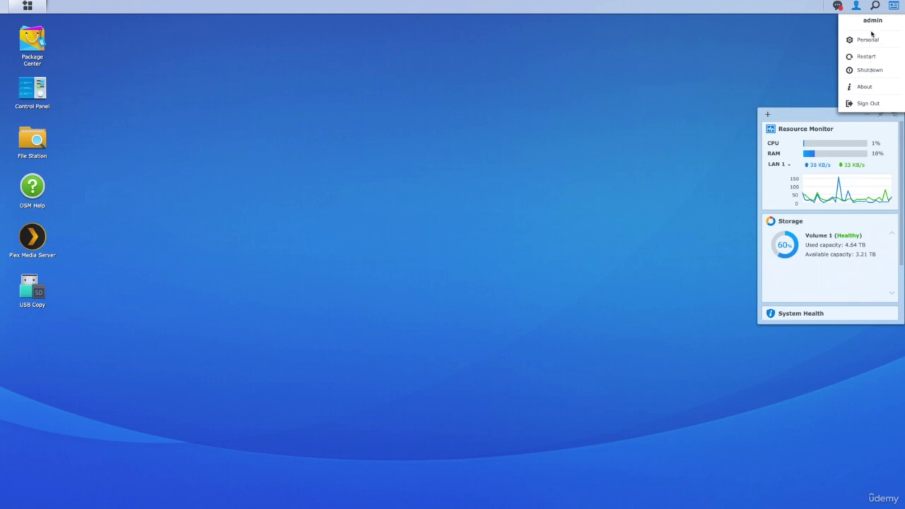
{"action": "left_click", "coordinate": [696, 60]}
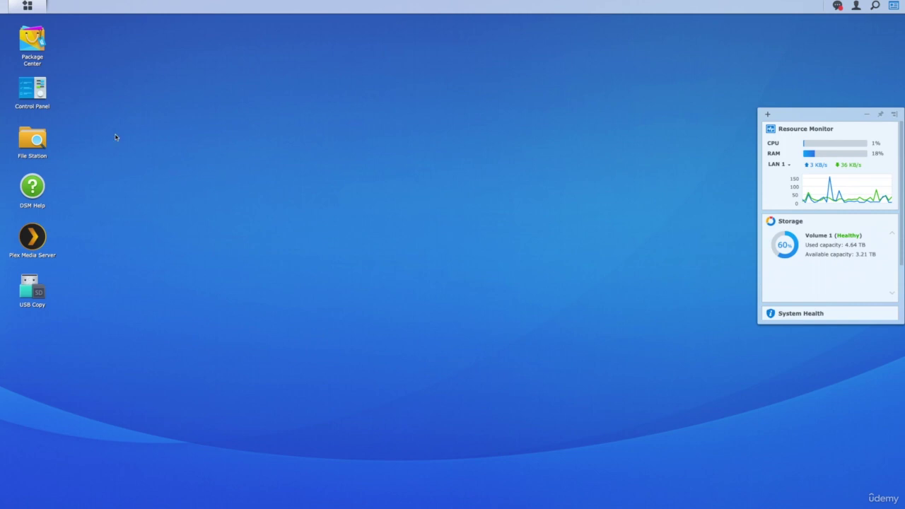
{"action": "left_click", "coordinate": [35, 92]}
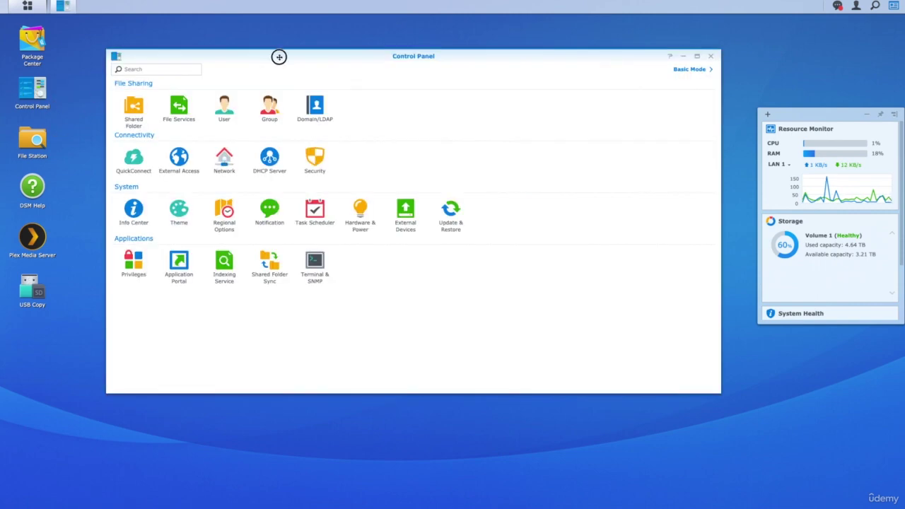
{"action": "left_click_drag", "start_coordinate": [278, 56], "coordinate": [299, 64]}
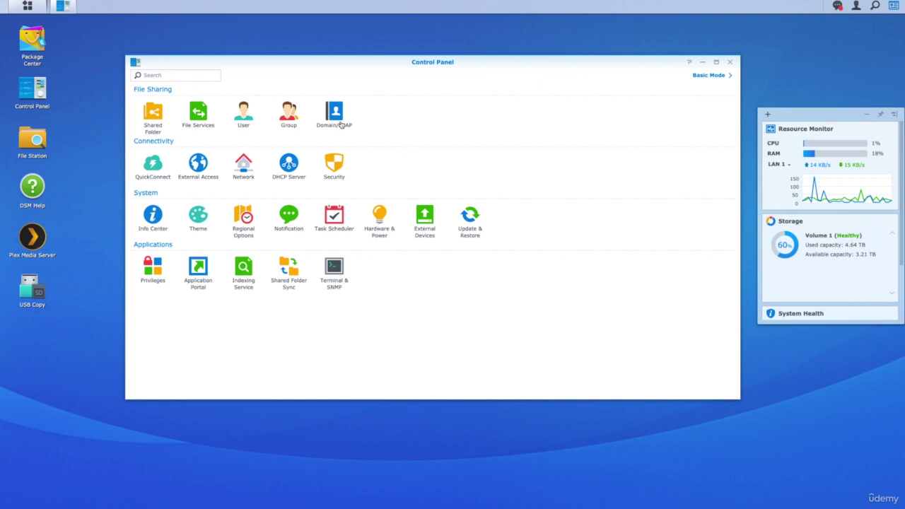
{"action": "left_click_drag", "start_coordinate": [270, 65], "coordinate": [257, 62]}
{"action": "left_click", "coordinate": [230, 110]}
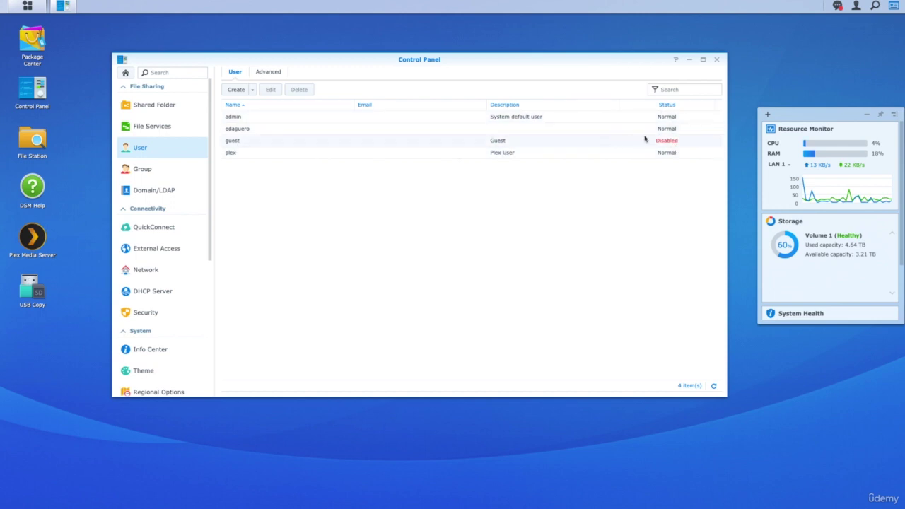
{"action": "left_click", "coordinate": [268, 72]}
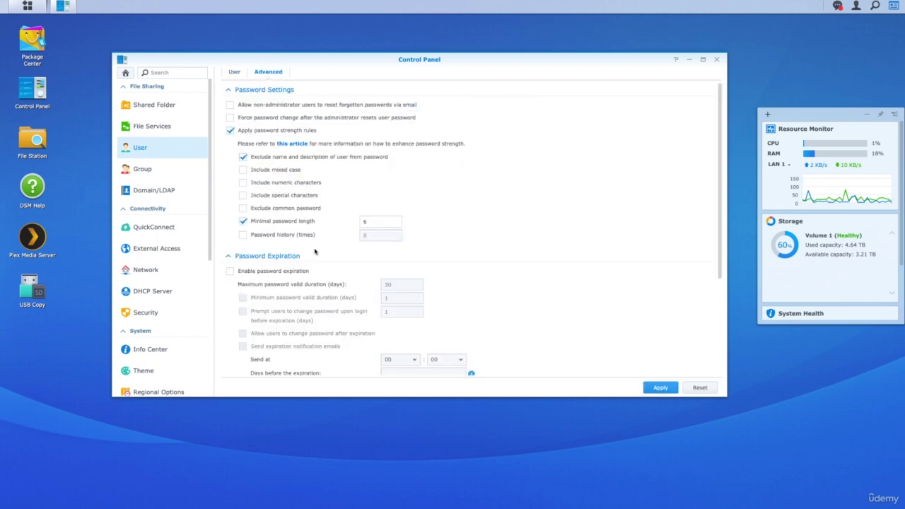
{"action": "scroll", "coordinate": [314, 250], "scroll_direction": "down", "scroll_amount": 3}
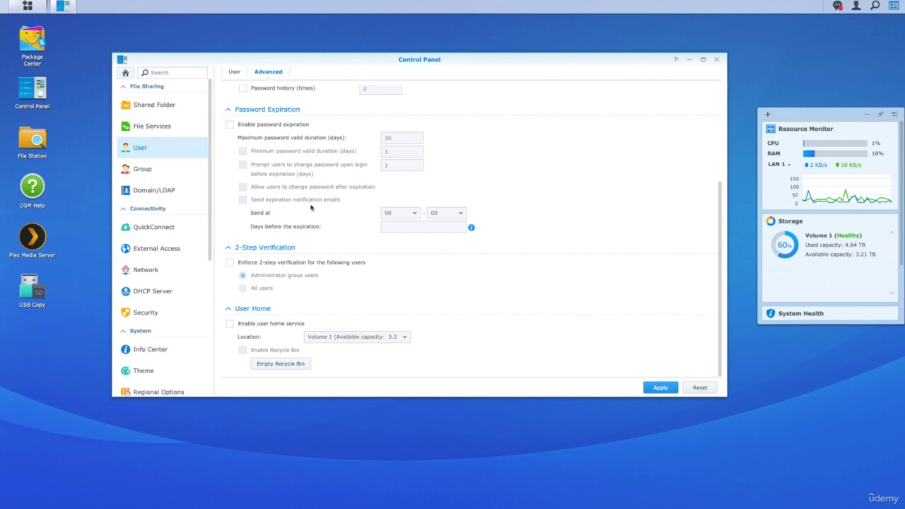
{"action": "scroll", "coordinate": [308, 206], "scroll_direction": "up", "scroll_amount": 3}
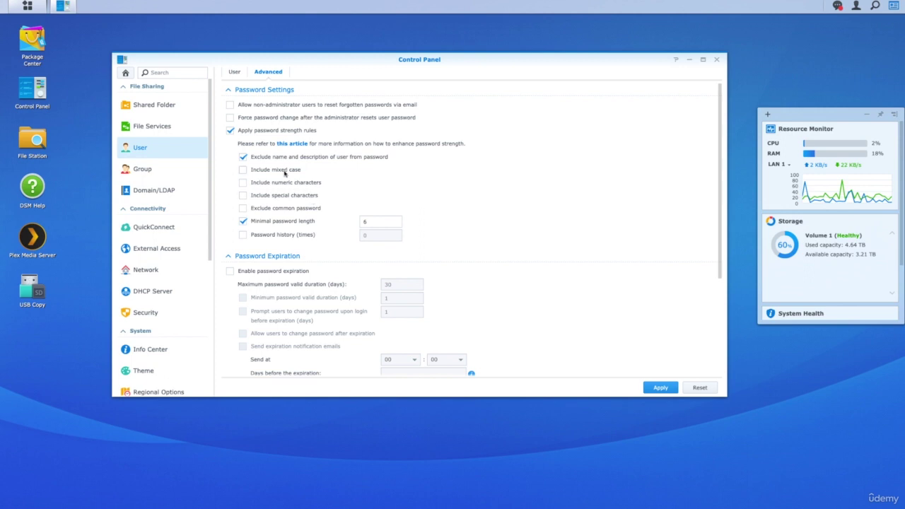
{"action": "left_click", "coordinate": [233, 73]}
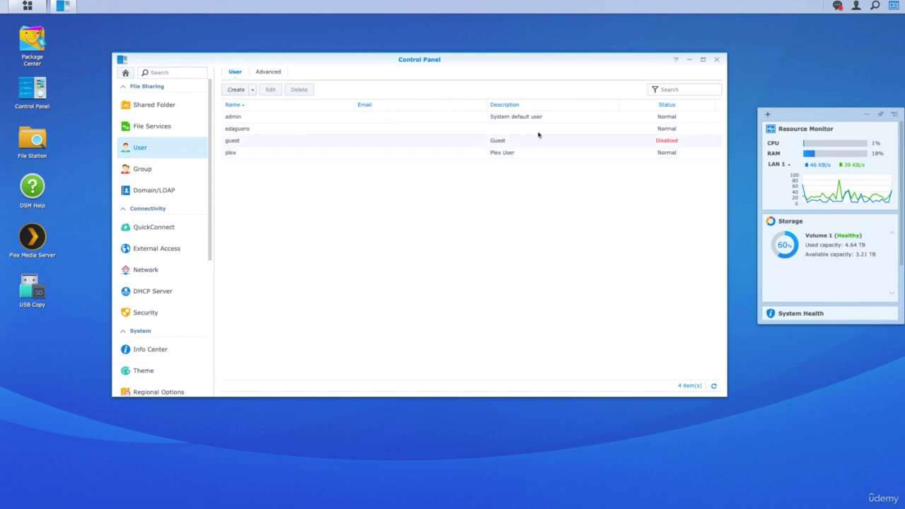
Step: Open the admin account's edit dialog and look over its Info fields
{"action": "left_click", "coordinate": [252, 117]}
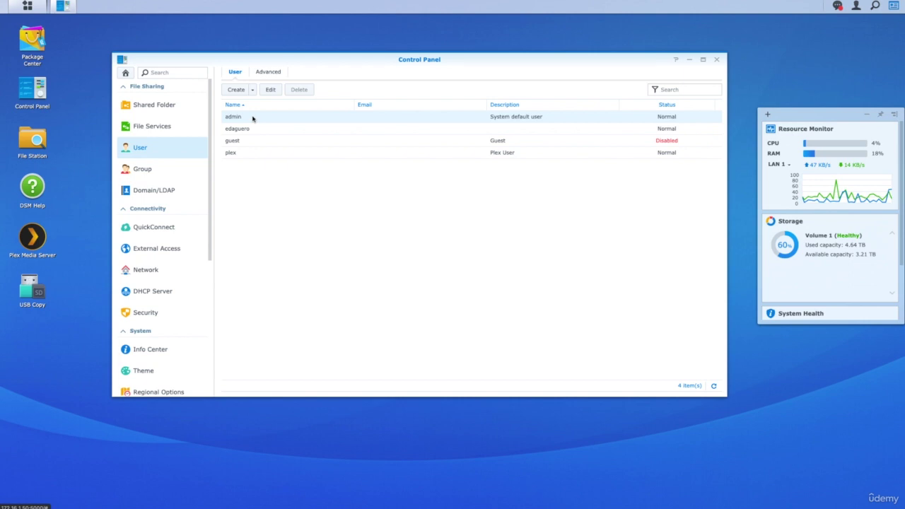
{"action": "left_click", "coordinate": [270, 90]}
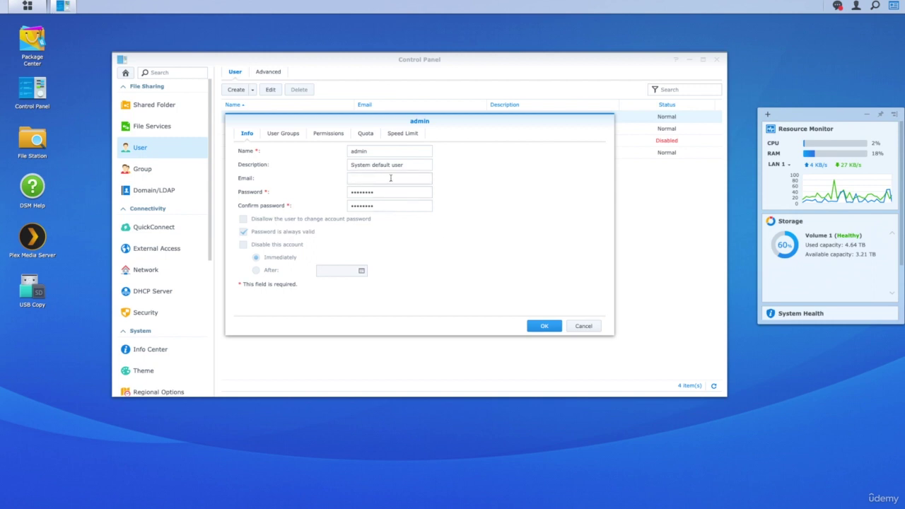
{"action": "left_click_drag", "start_coordinate": [419, 167], "coordinate": [324, 164]}
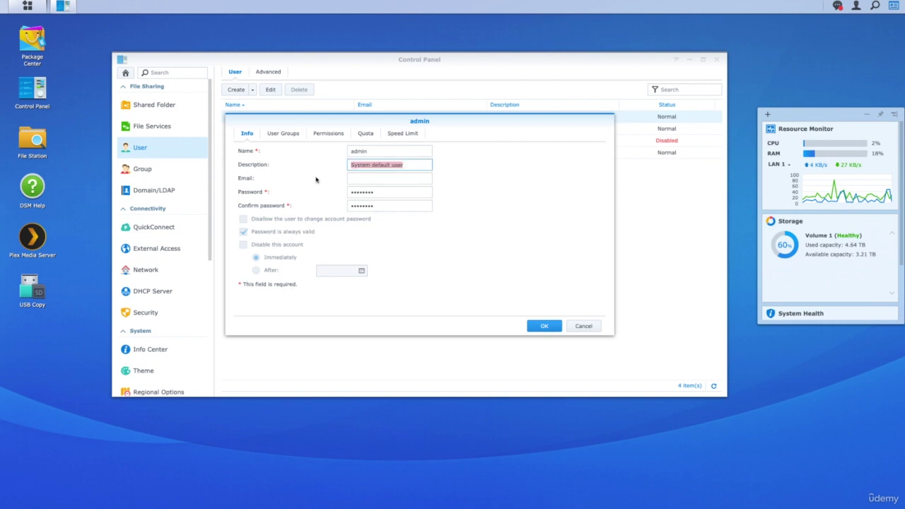
{"action": "left_click", "coordinate": [348, 180]}
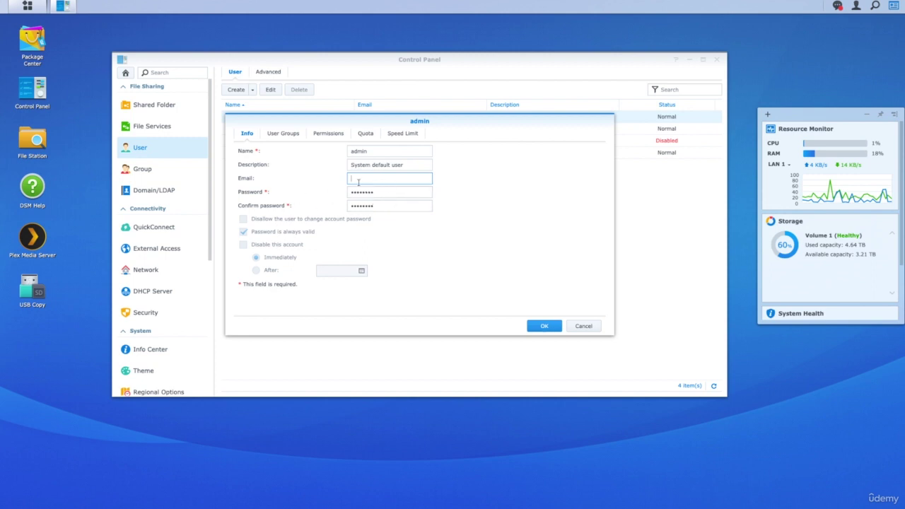
Step: Review the admin's group memberships, then its mostly Read/Write shared-folder permissions
{"action": "left_click", "coordinate": [282, 135]}
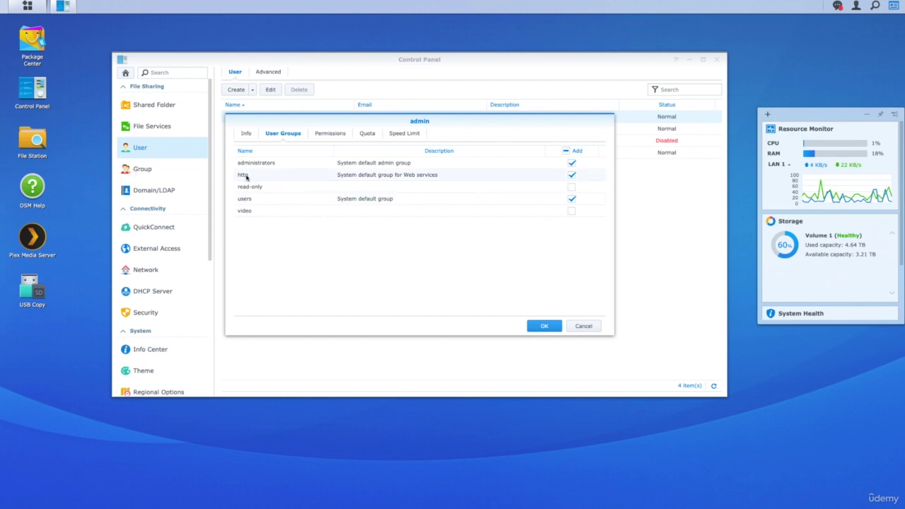
{"action": "left_click", "coordinate": [246, 133]}
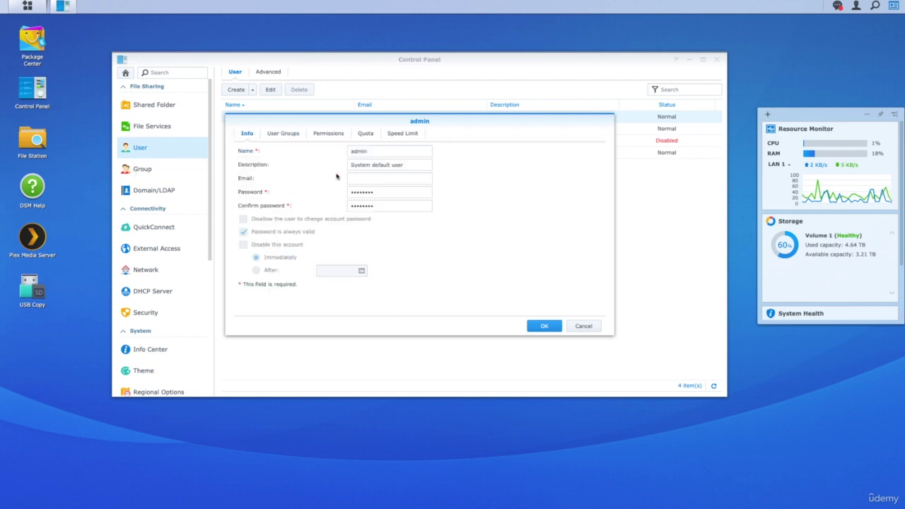
{"action": "double_click", "coordinate": [355, 152]}
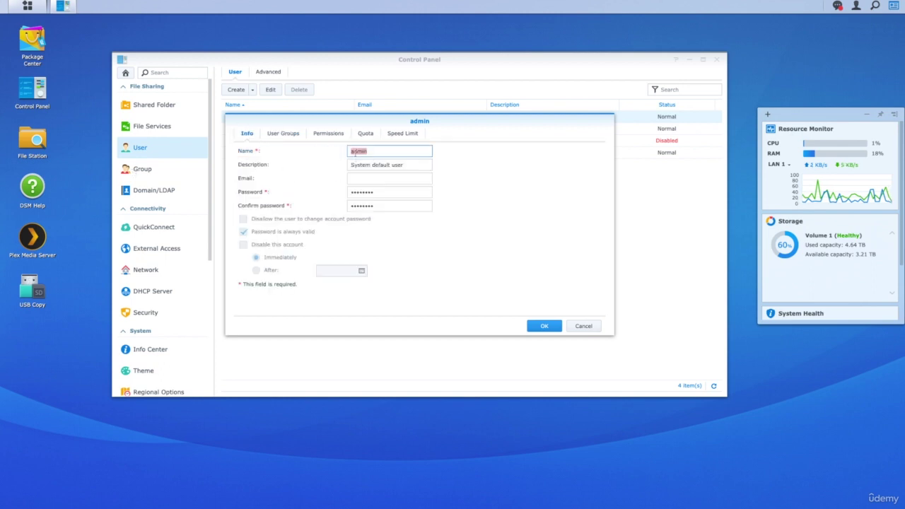
{"action": "left_click", "coordinate": [280, 134]}
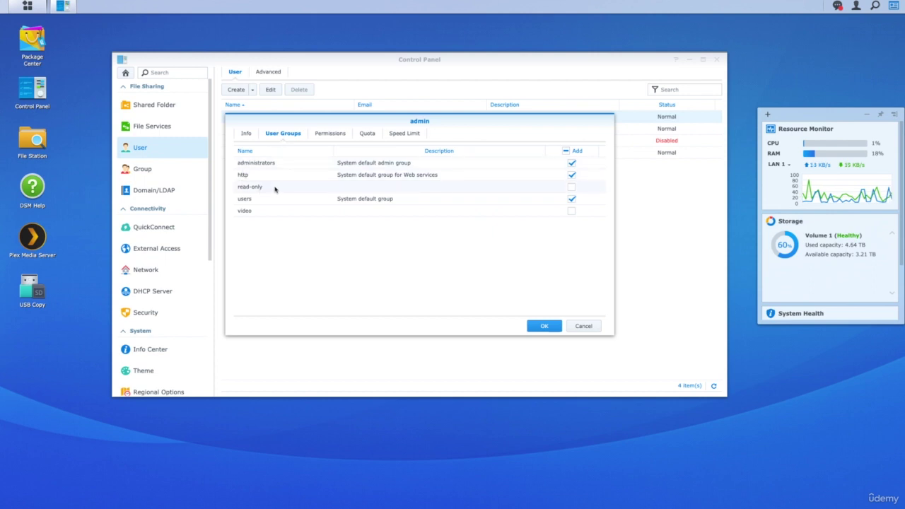
{"action": "left_click", "coordinate": [334, 136]}
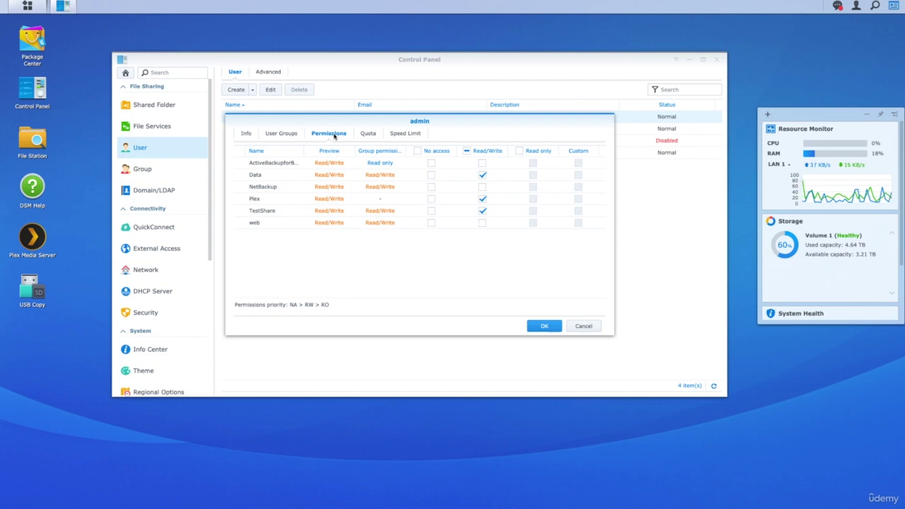
Step: Launch File Station, then return to the admin dialog to see its unlimited quota
{"action": "double_click", "coordinate": [19, 139]}
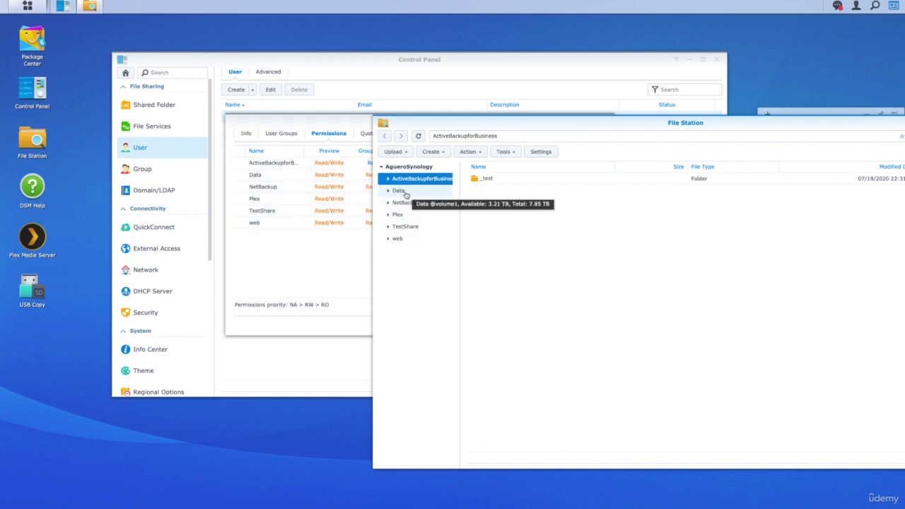
{"action": "left_click", "coordinate": [304, 123]}
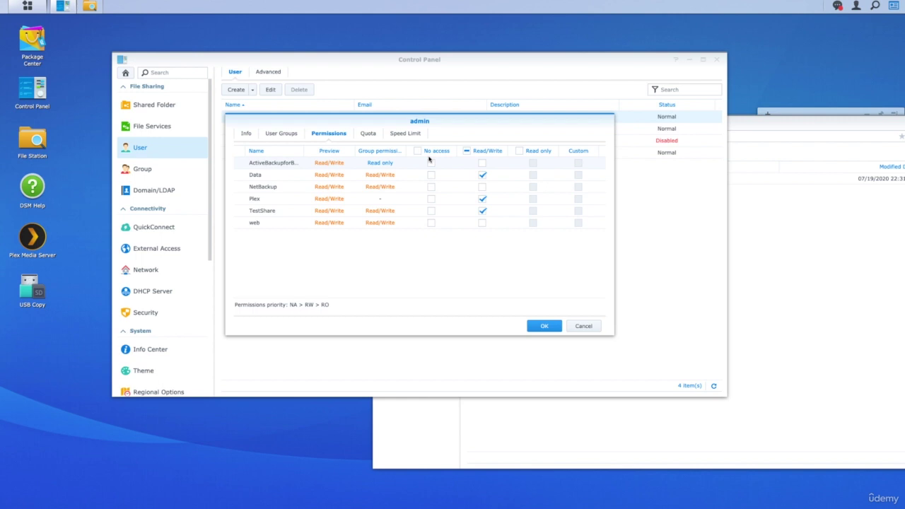
{"action": "left_click", "coordinate": [365, 134]}
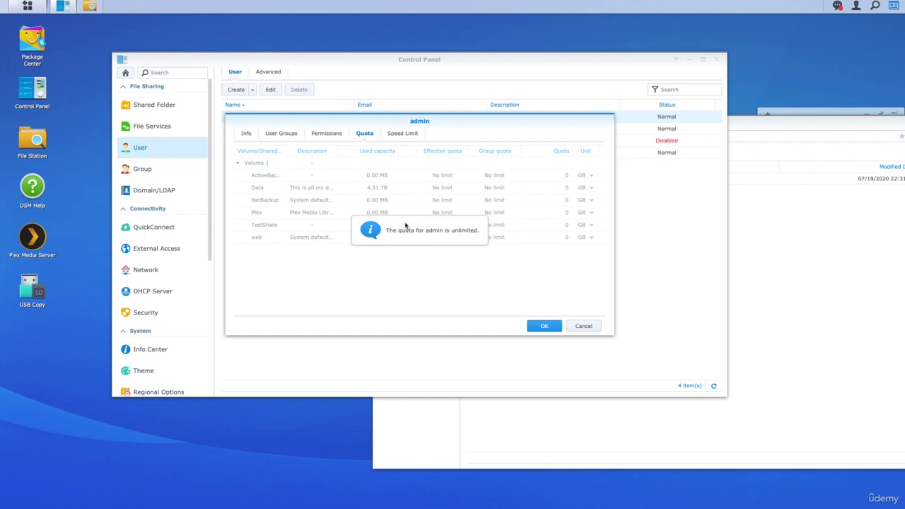
Step: Check the admin's FTP speed limit, then cancel the edit dialog without changes
{"action": "left_click", "coordinate": [403, 135]}
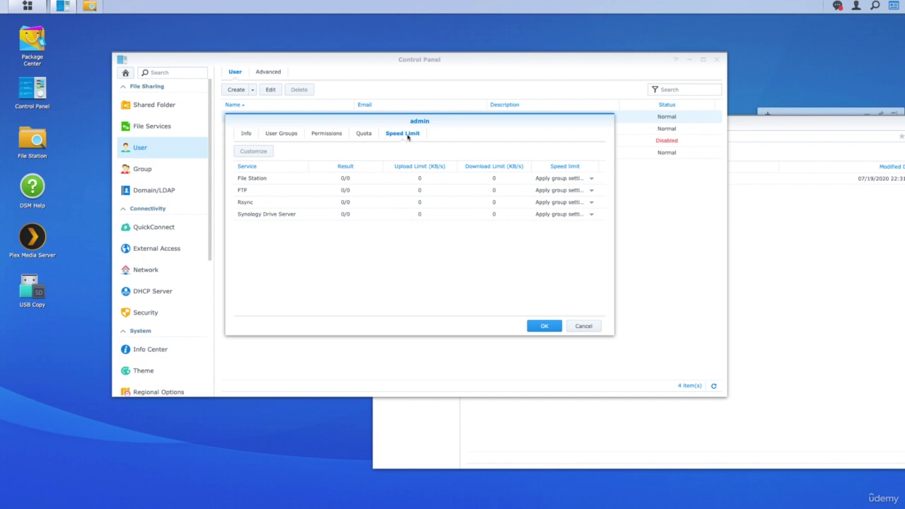
{"action": "left_click", "coordinate": [281, 192]}
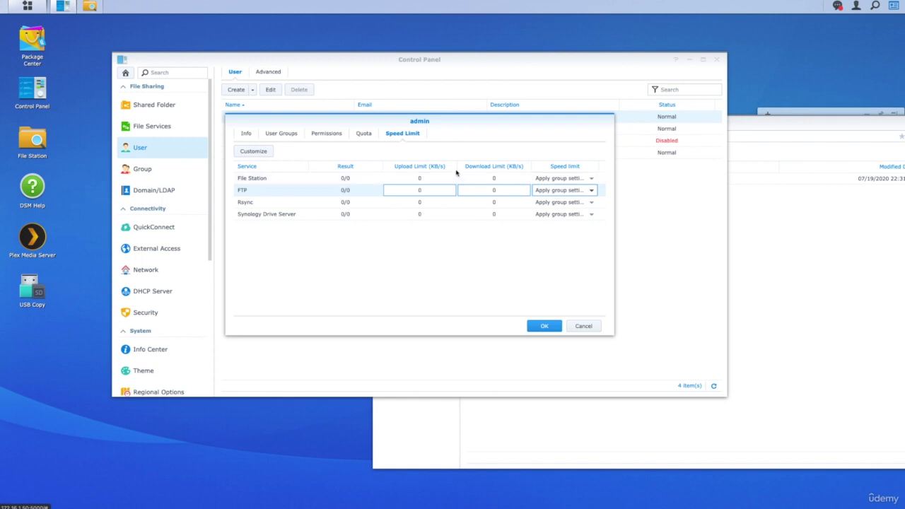
{"action": "left_click", "coordinate": [248, 133]}
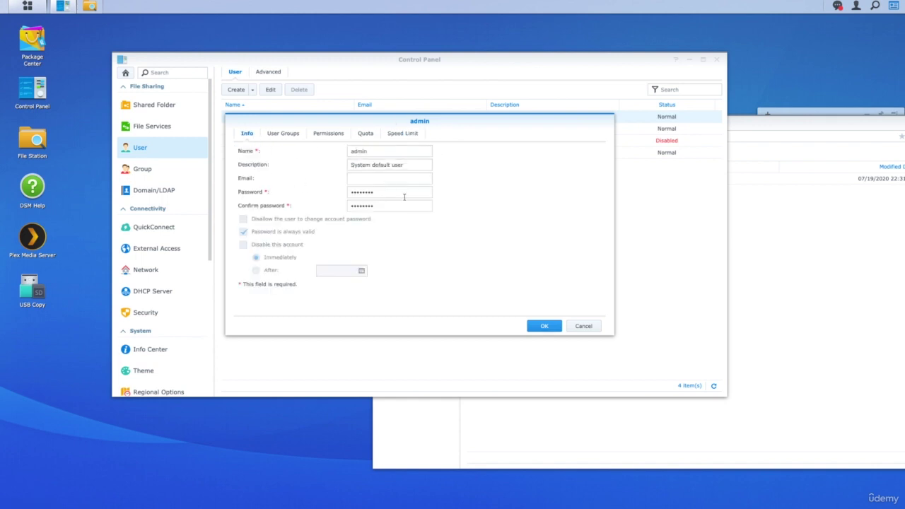
{"action": "left_click", "coordinate": [584, 326]}
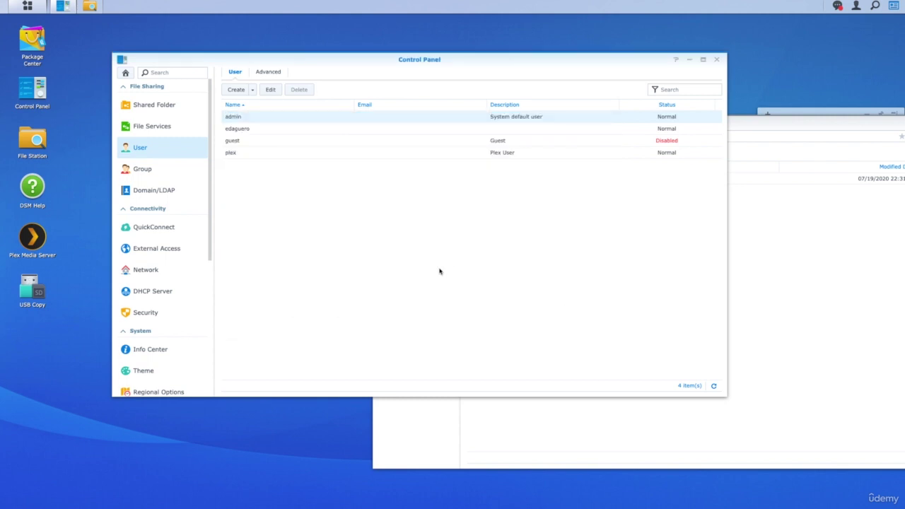
Step: Start a new user with the chosen username and description 'This is a test account'
{"action": "left_click", "coordinate": [238, 89]}
{"action": "left_click_drag", "start_coordinate": [362, 114], "coordinate": [393, 117]}
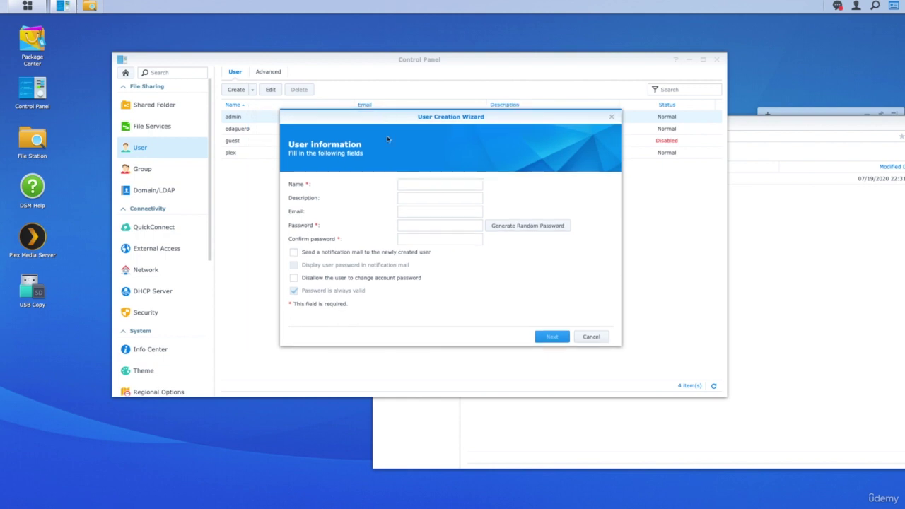
{"action": "left_click", "coordinate": [419, 185]}
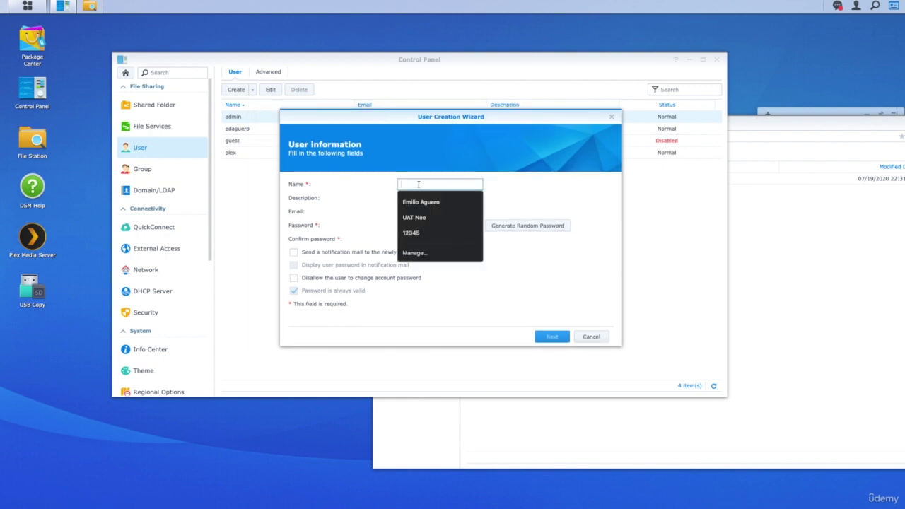
{"action": "type", "text": "Harry"}
{"action": "key", "text": "Tab"}
{"action": "type", "text": "This"}
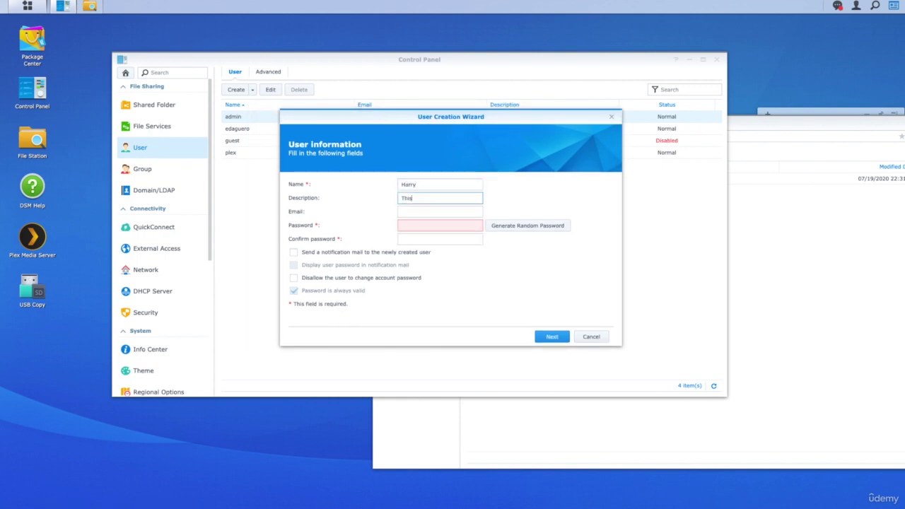
{"action": "type", "text": " is a test account"}
Step: Set and confirm a strong password for the new account
{"action": "left_click", "coordinate": [416, 212]}
{"action": "left_click", "coordinate": [421, 226]}
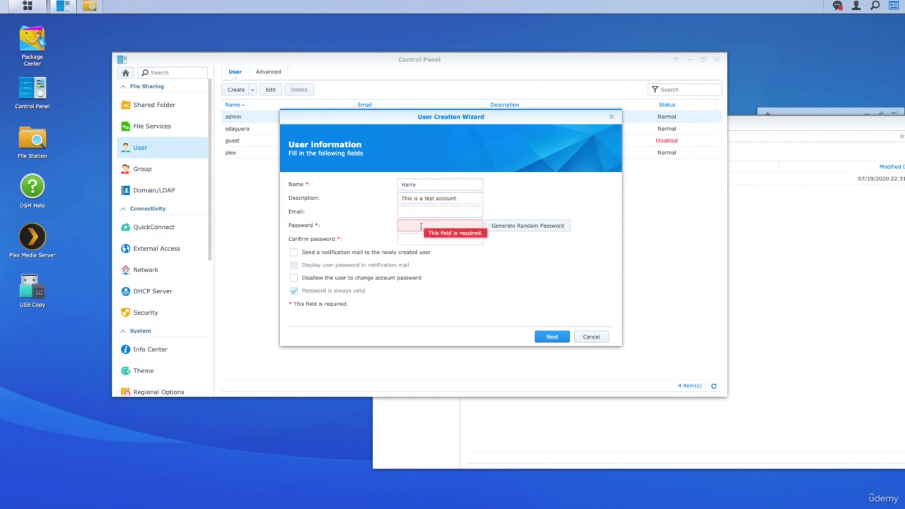
{"action": "type", "text": "************"}
{"action": "key", "text": "Tab"}
{"action": "type", "text": "************"}
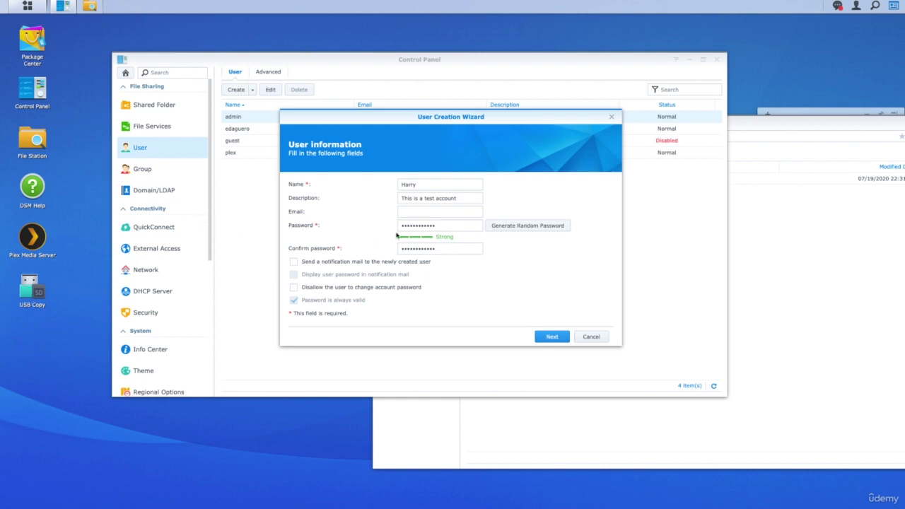
Step: Leave the email field empty after a mistyped entry and continue to group selection
{"action": "left_click", "coordinate": [415, 212]}
{"action": "type", "text": "ha"}
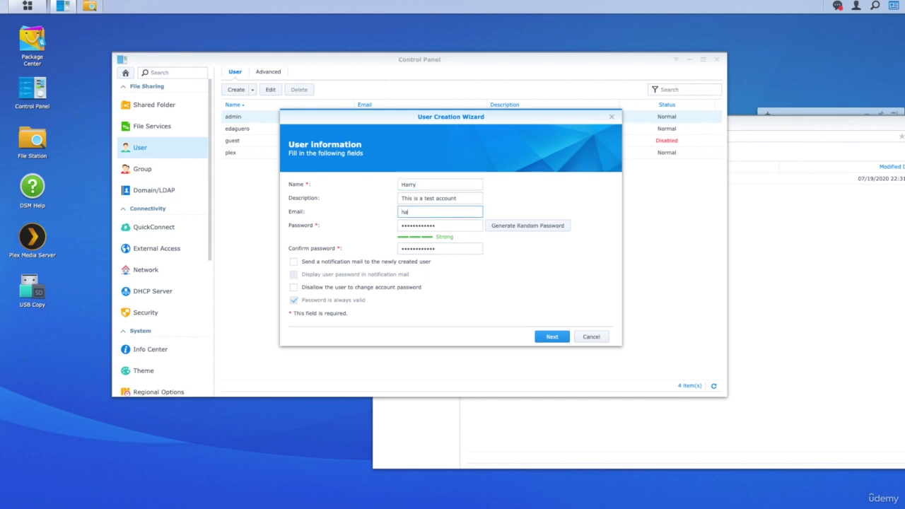
{"action": "type", "text": "rry@m,ydomain.com"}
{"action": "left_click", "coordinate": [428, 212]}
{"action": "key", "text": "BackSpace"}
{"action": "left_click", "coordinate": [366, 213]}
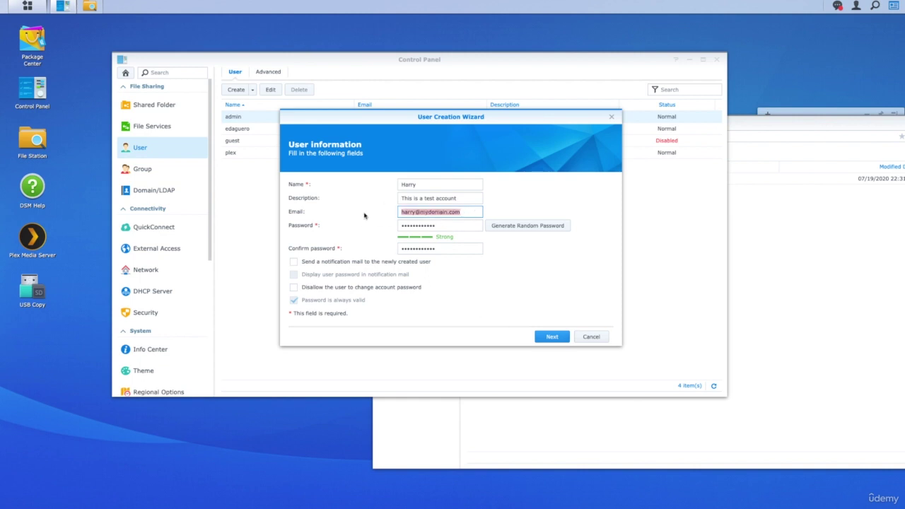
{"action": "key", "text": "BackSpace"}
{"action": "left_click", "coordinate": [508, 295]}
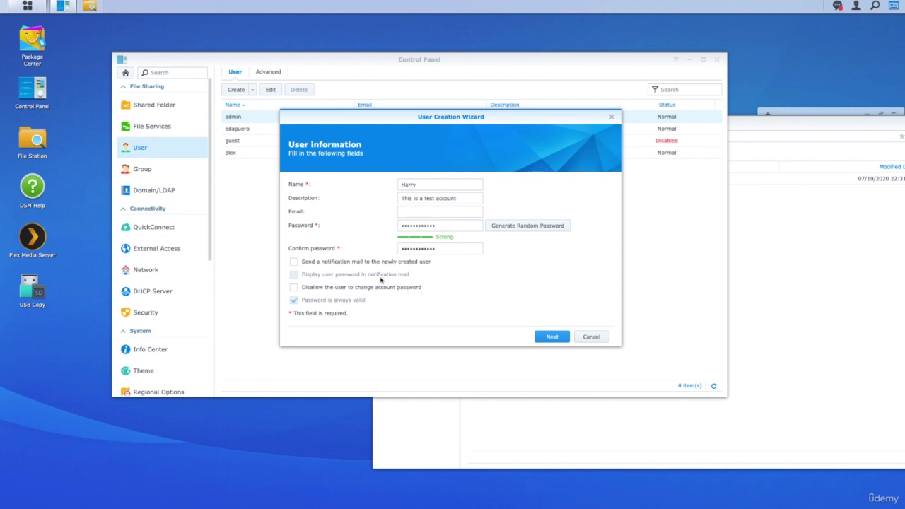
{"action": "left_click", "coordinate": [552, 337]}
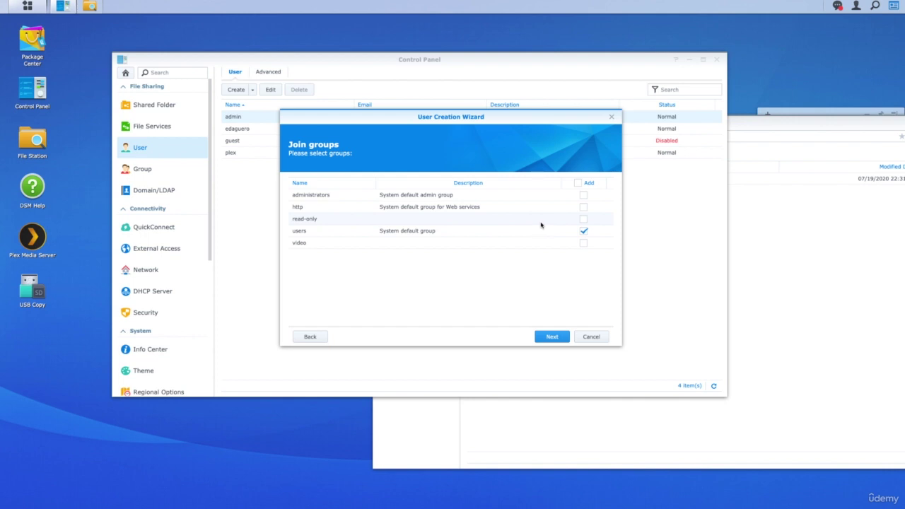
Step: Add the new user to administrators alongside users, leaving read-only unticked
{"action": "left_click", "coordinate": [583, 218]}
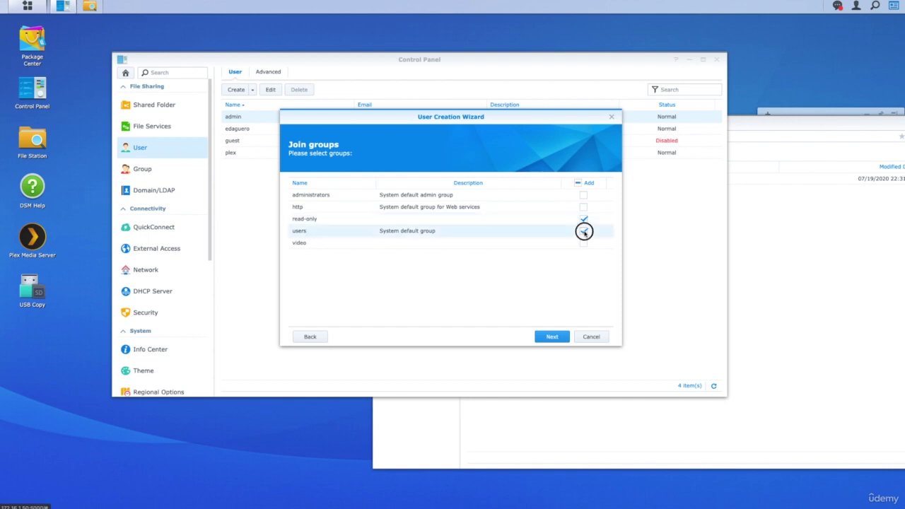
{"action": "left_click", "coordinate": [583, 218]}
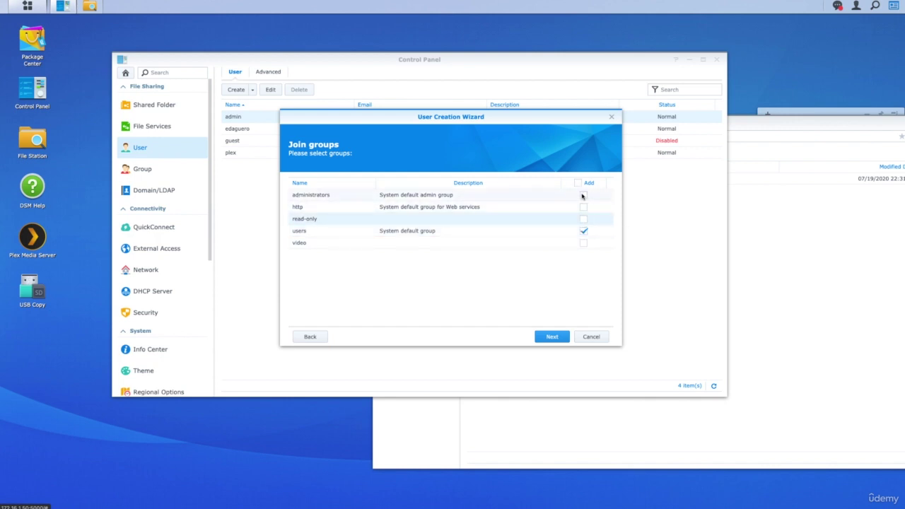
{"action": "left_click", "coordinate": [583, 195]}
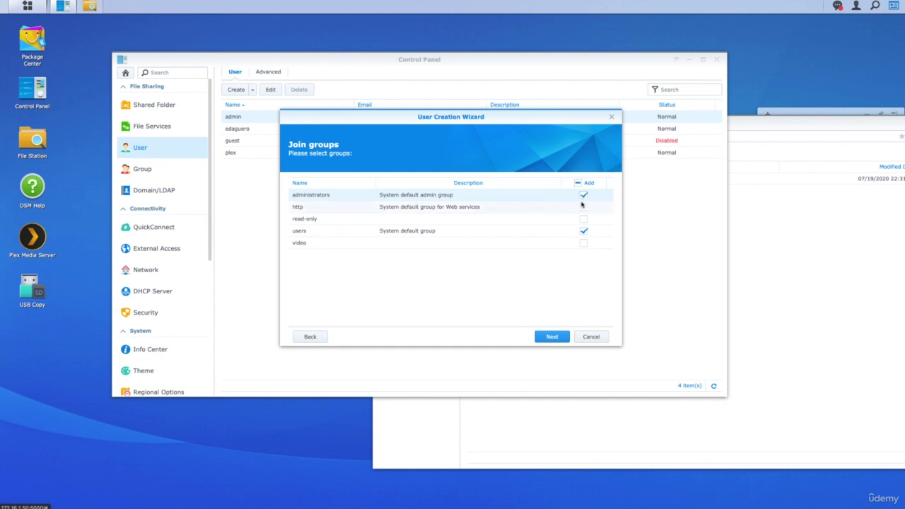
{"action": "left_click", "coordinate": [550, 337]}
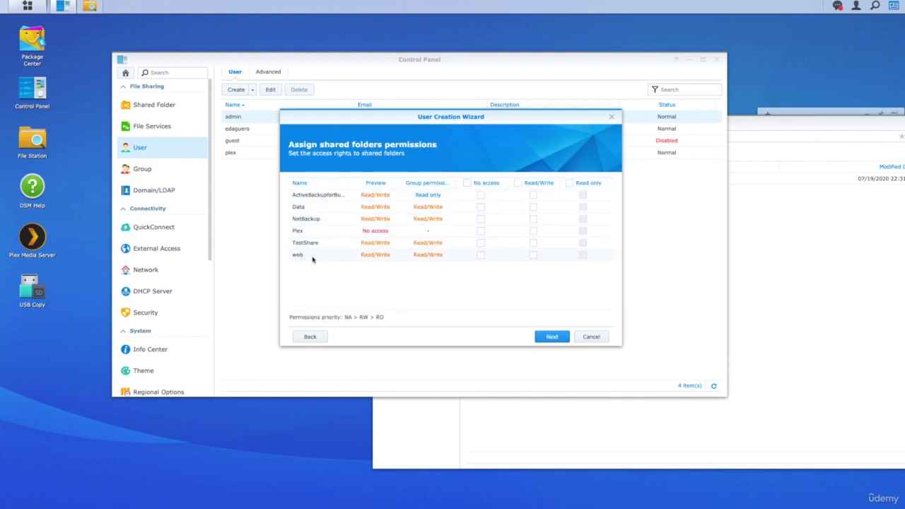
Step: Grant Read/Write on Plex and TestShare, No access on Data, and skip the quota page
{"action": "left_click", "coordinate": [533, 232]}
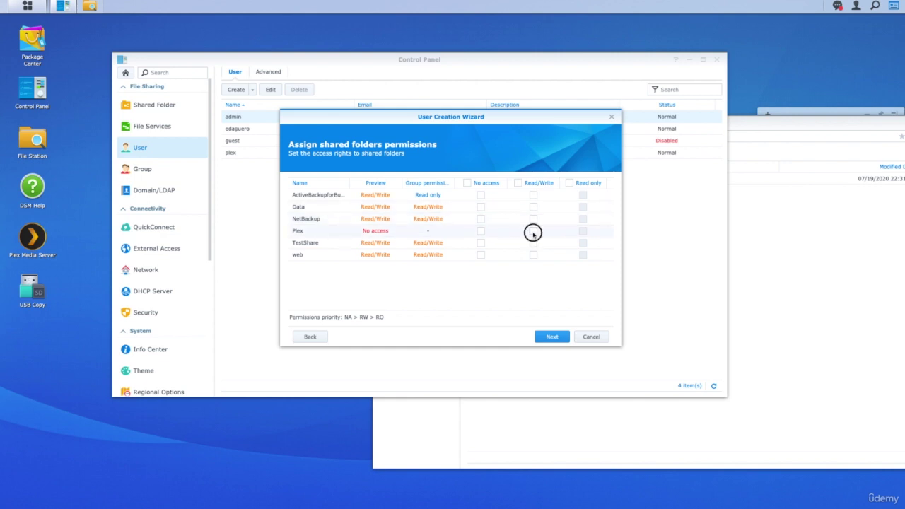
{"action": "left_click", "coordinate": [480, 207]}
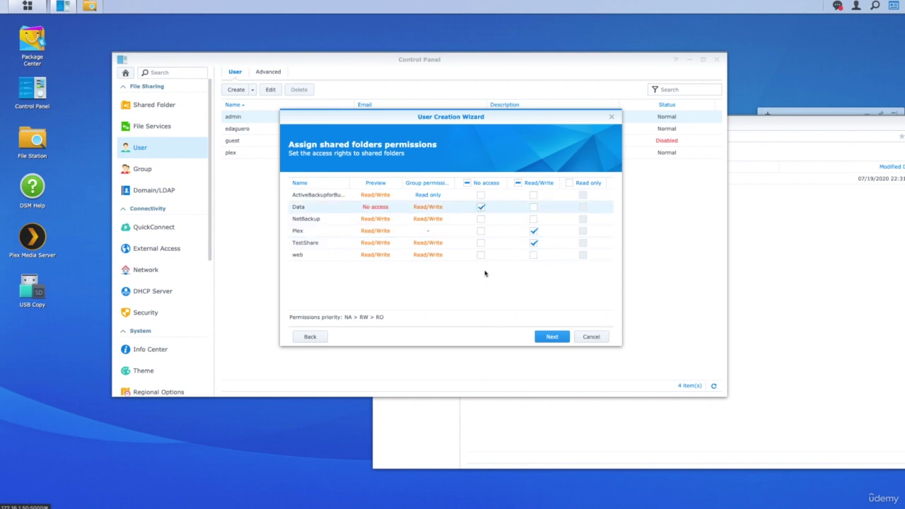
{"action": "left_click", "coordinate": [551, 336]}
{"action": "left_click", "coordinate": [553, 337]}
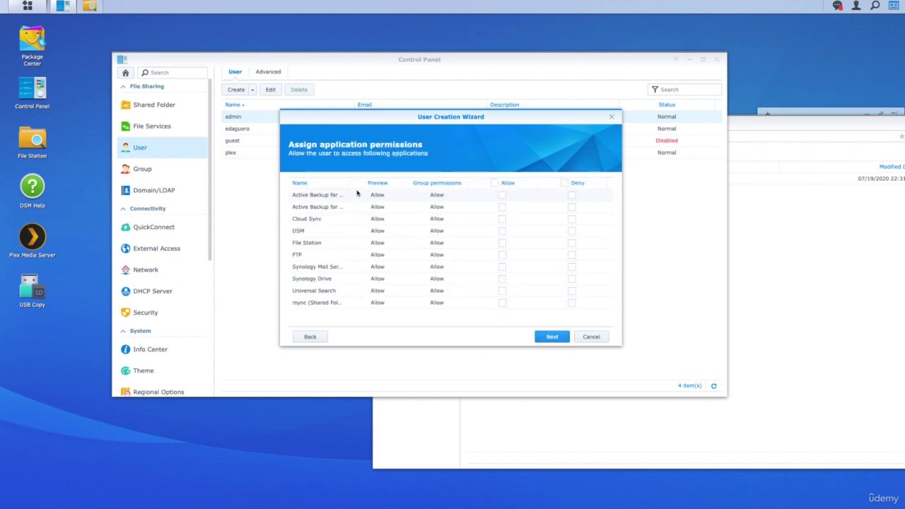
Step: Allow all applications except Cloud Sync, DSM, File Station and FTP, then apply to create the user
{"action": "left_click", "coordinate": [494, 182]}
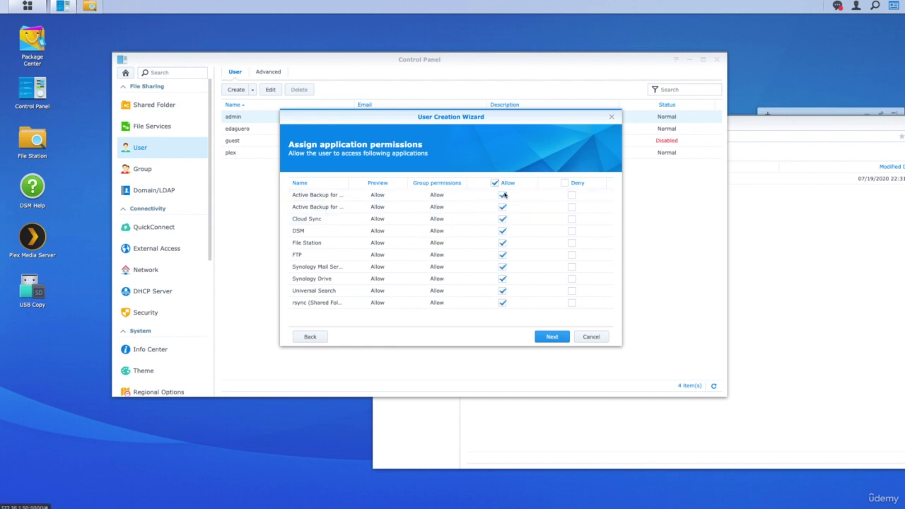
{"action": "left_click", "coordinate": [571, 219]}
{"action": "left_click", "coordinate": [571, 230]}
{"action": "left_click", "coordinate": [572, 242]}
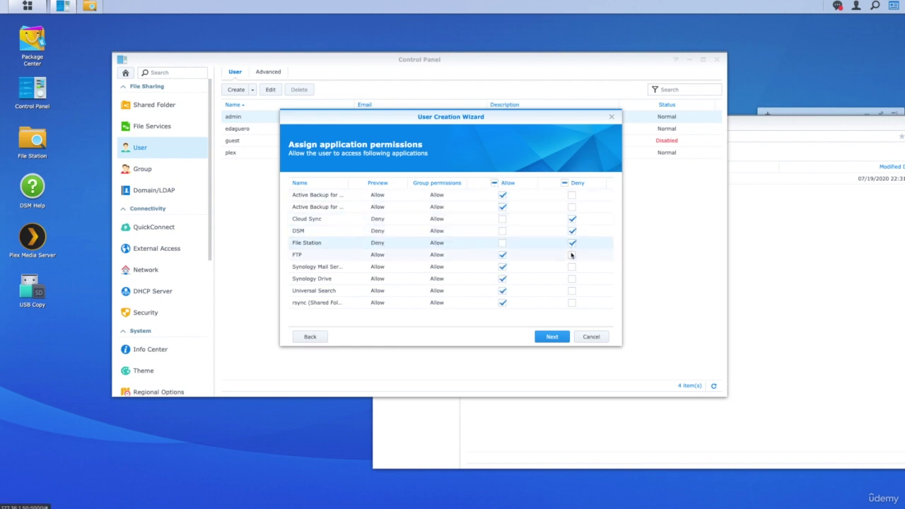
{"action": "left_click", "coordinate": [572, 254]}
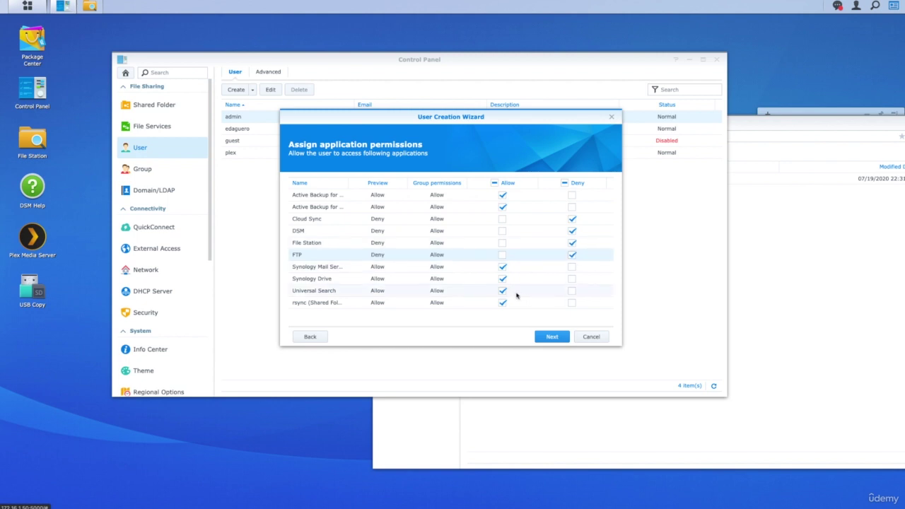
{"action": "left_click", "coordinate": [551, 337]}
{"action": "left_click", "coordinate": [552, 337]}
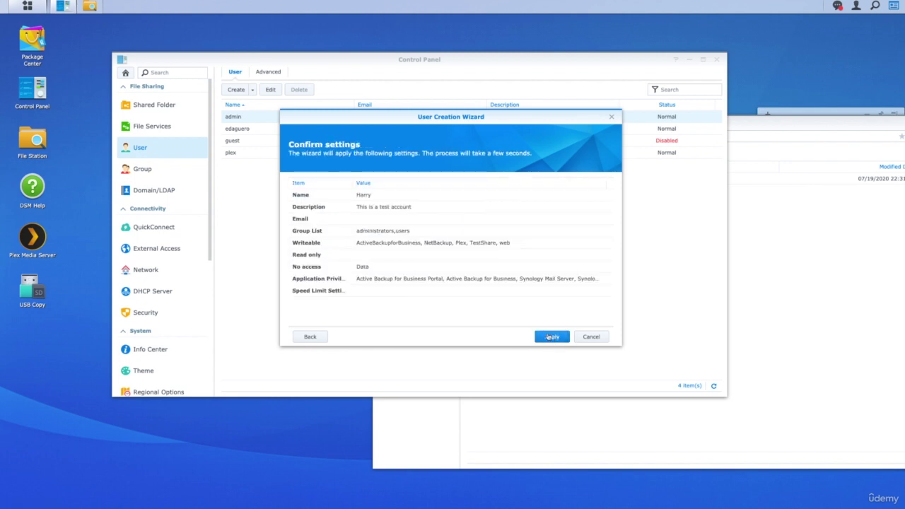
{"action": "left_click", "coordinate": [550, 337]}
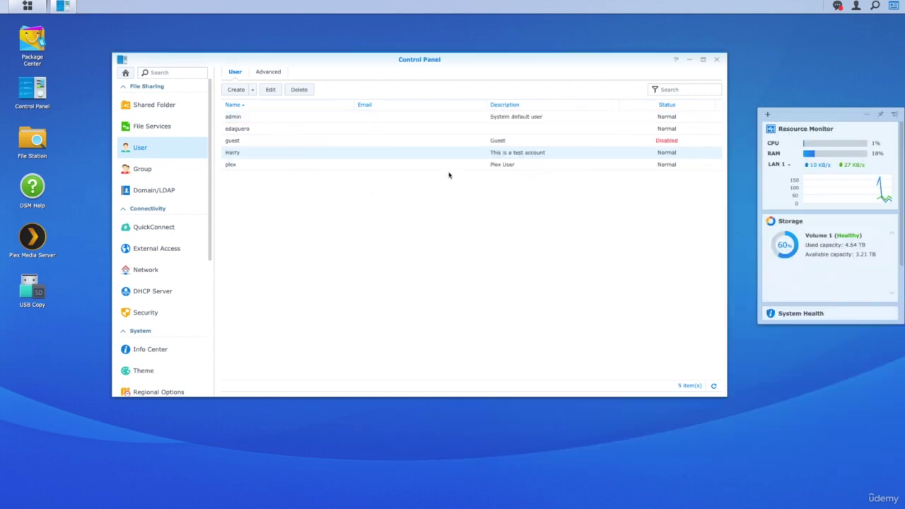
Step: Close Control Panel, sign out of admin, and sign in as the new user
{"action": "left_click", "coordinate": [714, 60]}
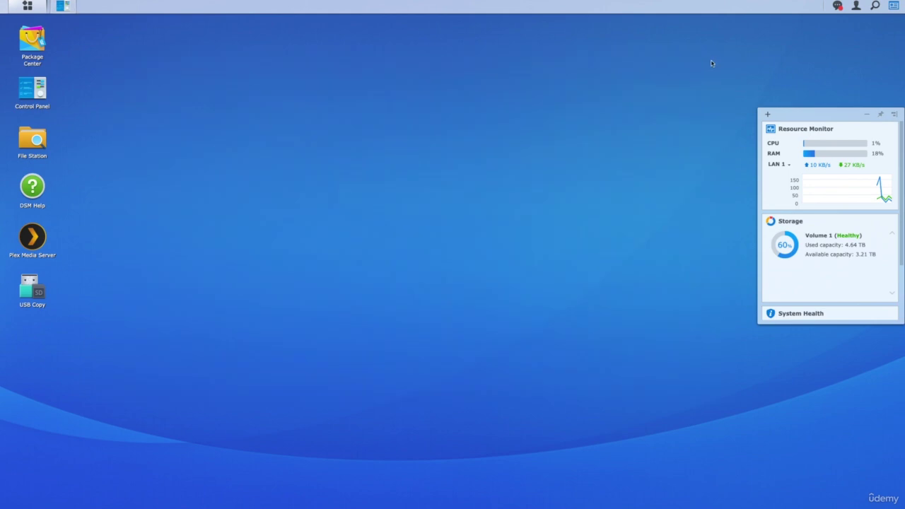
{"action": "left_click", "coordinate": [855, 5]}
{"action": "left_click", "coordinate": [865, 103]}
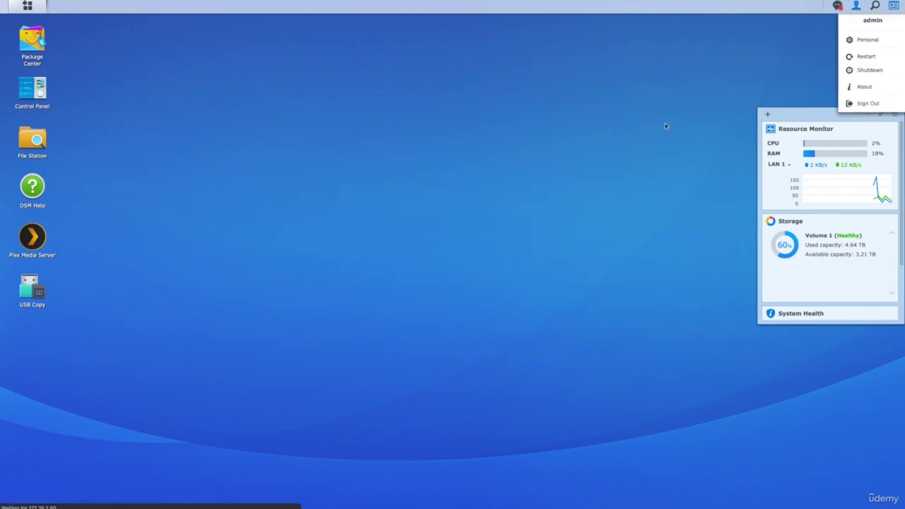
{"action": "type", "text": "Harry"}
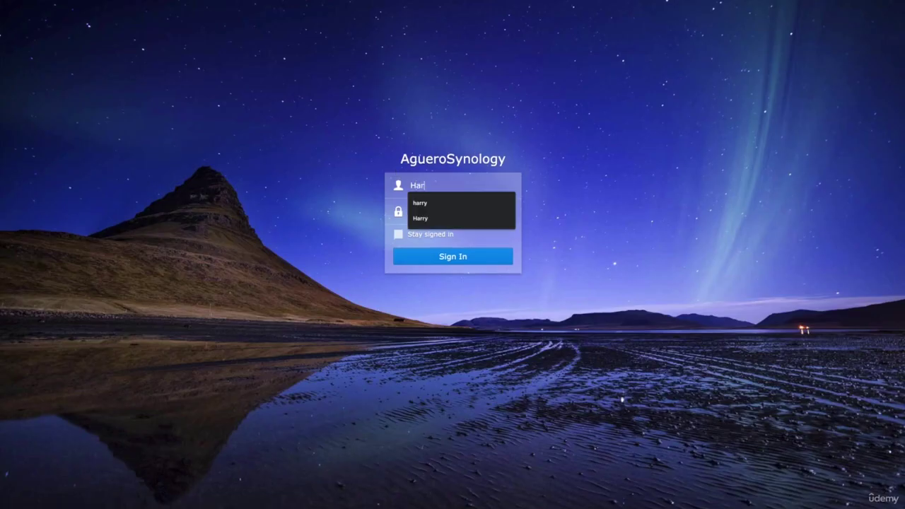
{"action": "key", "text": "Tab"}
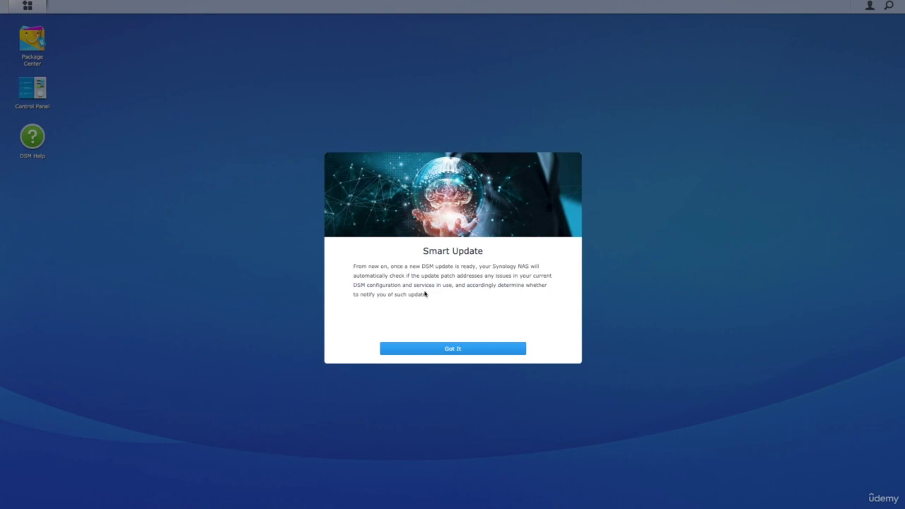
Step: Dismiss the Smart Update notice, desktop tour tips and security notice
{"action": "left_click", "coordinate": [460, 349]}
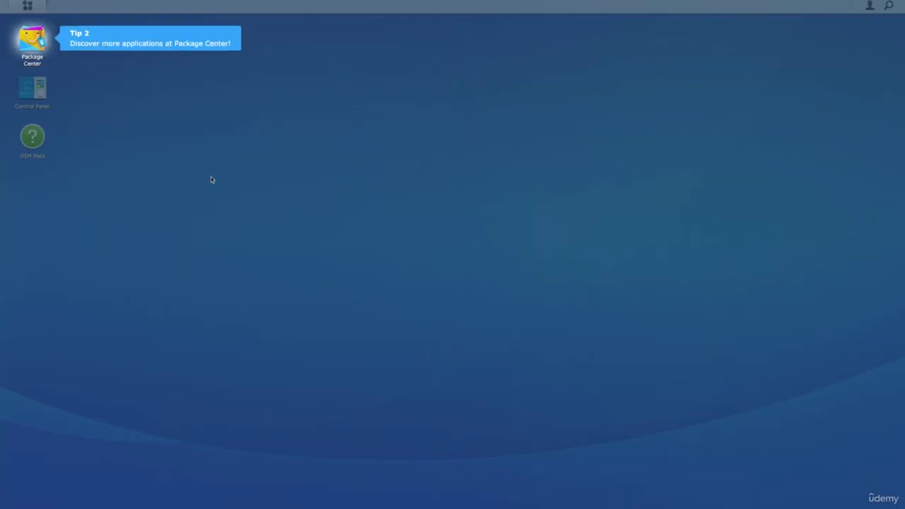
{"action": "left_click", "coordinate": [212, 177]}
{"action": "left_click", "coordinate": [213, 177]}
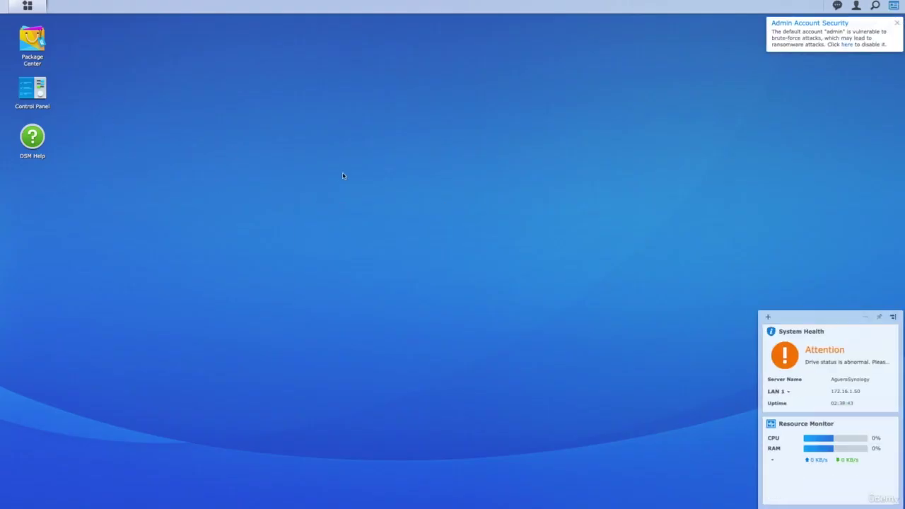
{"action": "left_click", "coordinate": [896, 23]}
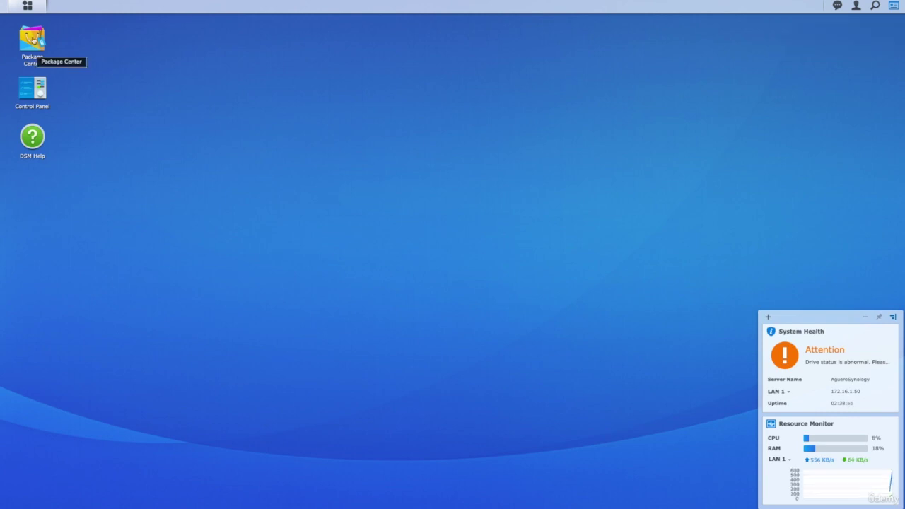
Step: Open Package Center and the Main Menu as the new user, then sign out
{"action": "left_click", "coordinate": [33, 39]}
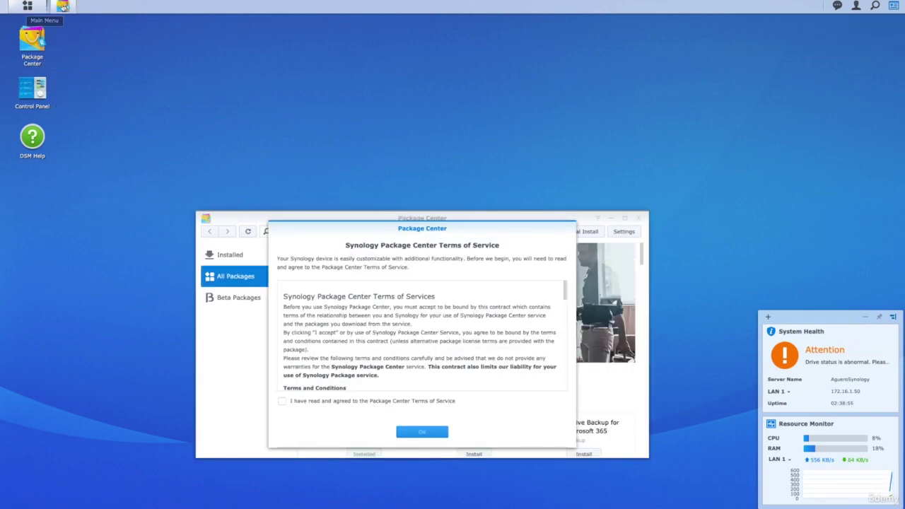
{"action": "left_click", "coordinate": [27, 5]}
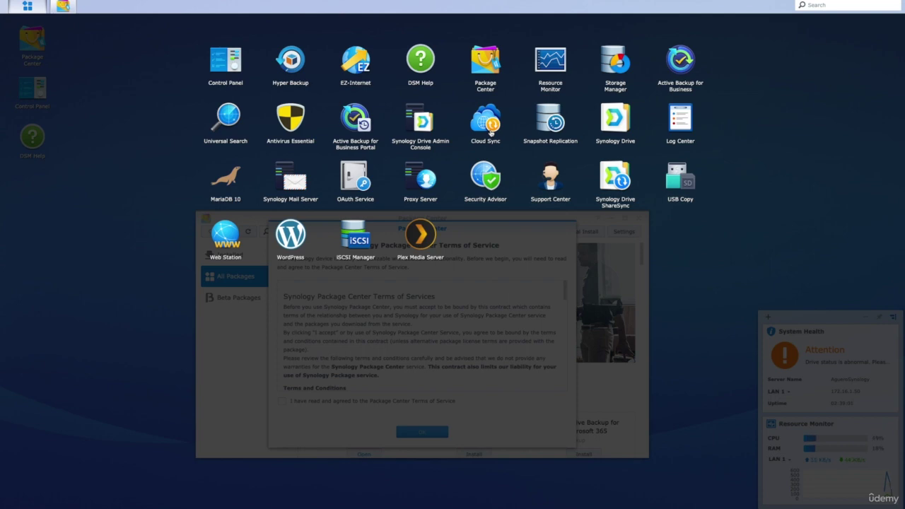
{"action": "left_click", "coordinate": [774, 143]}
{"action": "left_click", "coordinate": [855, 7]}
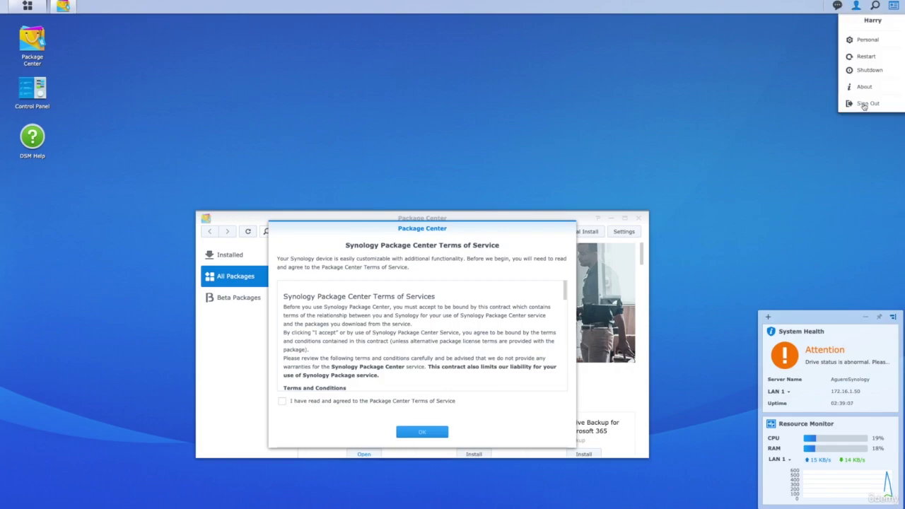
{"action": "left_click", "coordinate": [862, 105]}
{"action": "left_click", "coordinate": [459, 186]}
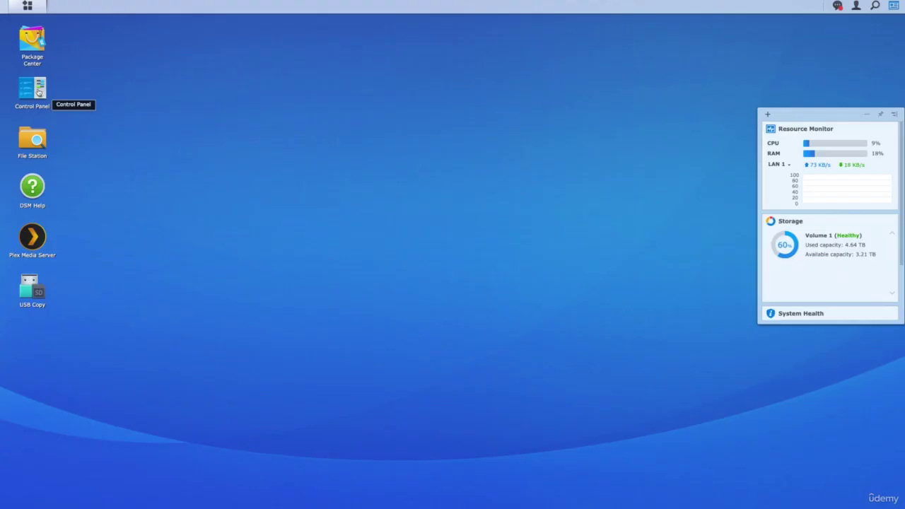
Step: In Control Panel's user list, select the test user account and bring up the Advanced password settings
{"action": "left_click", "coordinate": [35, 88]}
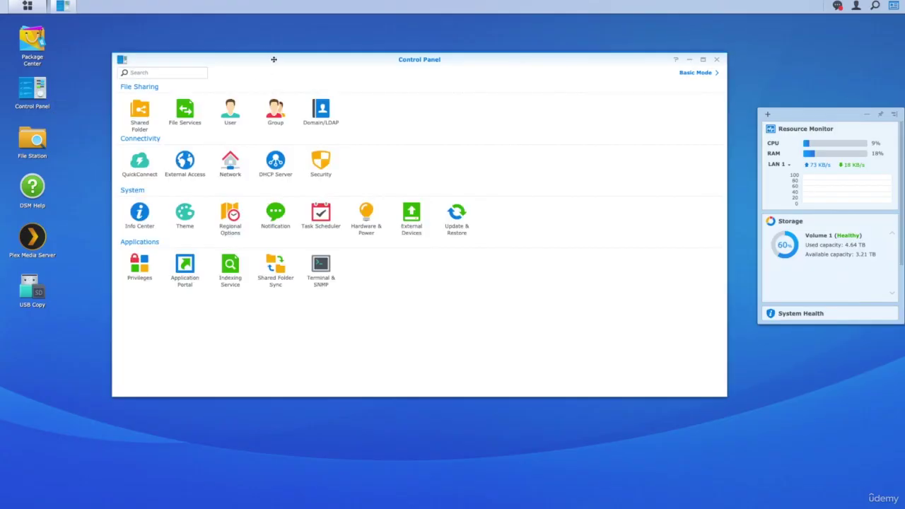
{"action": "left_click", "coordinate": [230, 110]}
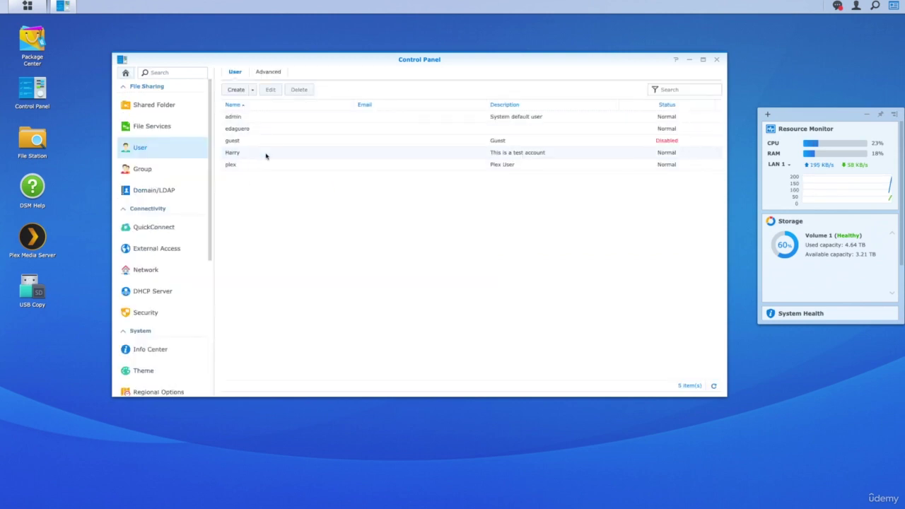
{"action": "left_click", "coordinate": [266, 155]}
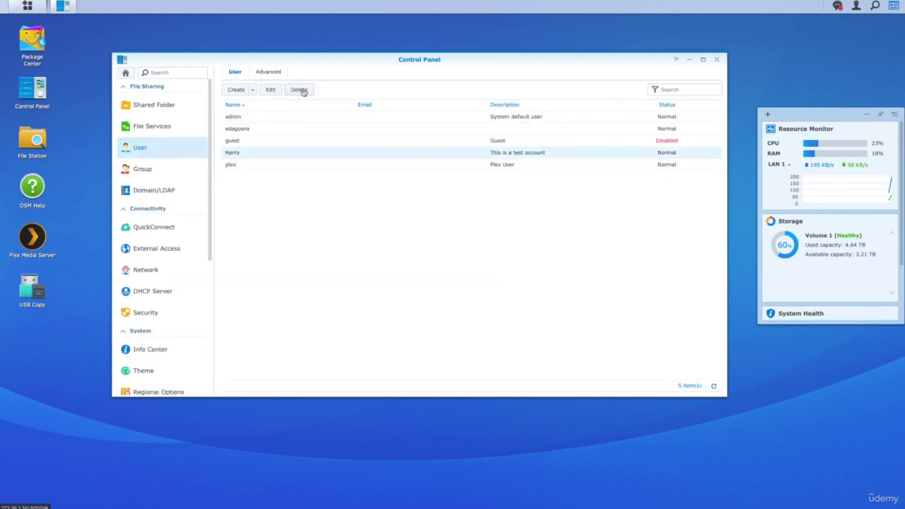
{"action": "left_click", "coordinate": [270, 72]}
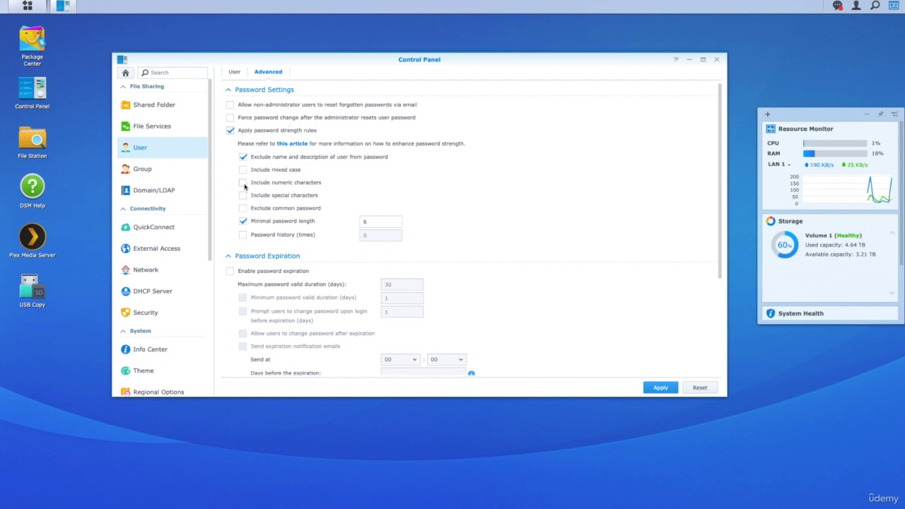
Step: Drop the numeric and special-character password rules, set minimum length to 8, and enable password expiration
{"action": "left_click", "coordinate": [243, 195]}
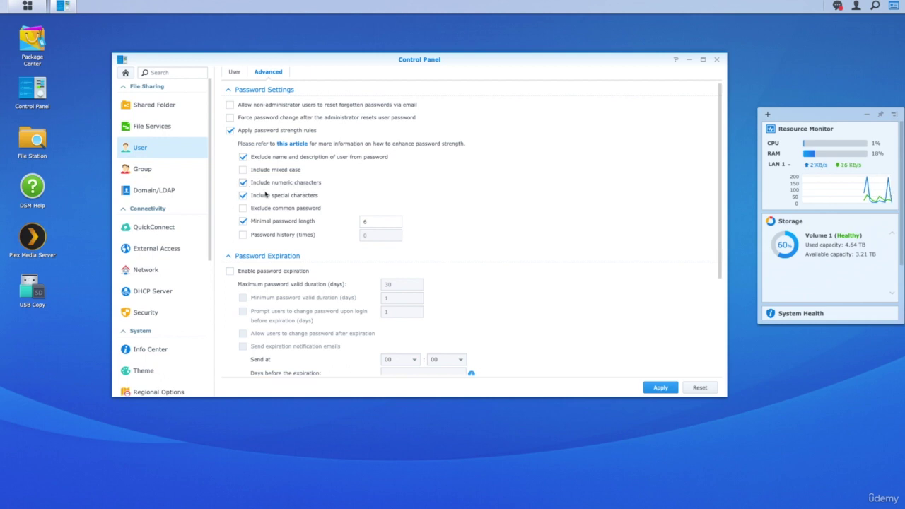
{"action": "left_click", "coordinate": [243, 183]}
{"action": "left_click", "coordinate": [243, 195]}
{"action": "left_click", "coordinate": [375, 221]}
{"action": "type", "text": "8"}
{"action": "scroll", "coordinate": [348, 224], "scroll_direction": "down", "scroll_amount": 3}
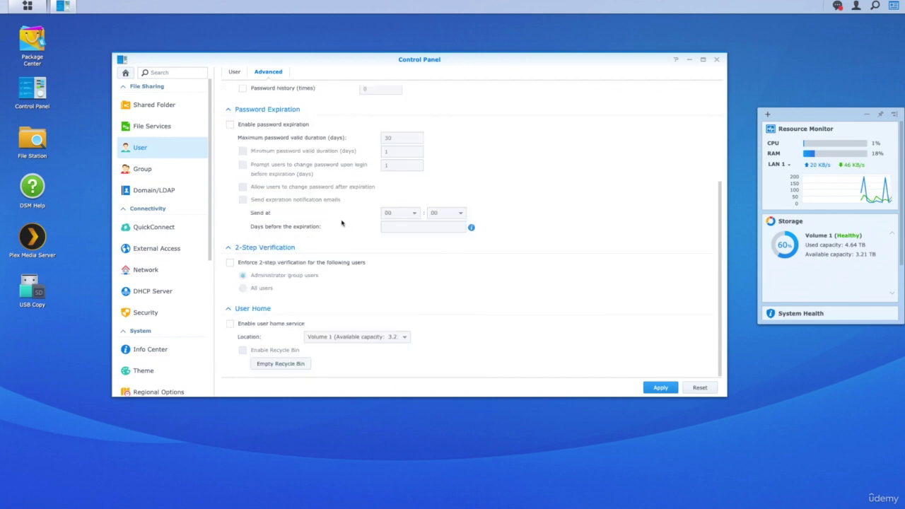
{"action": "scroll", "coordinate": [350, 225], "scroll_direction": "up", "scroll_amount": 1}
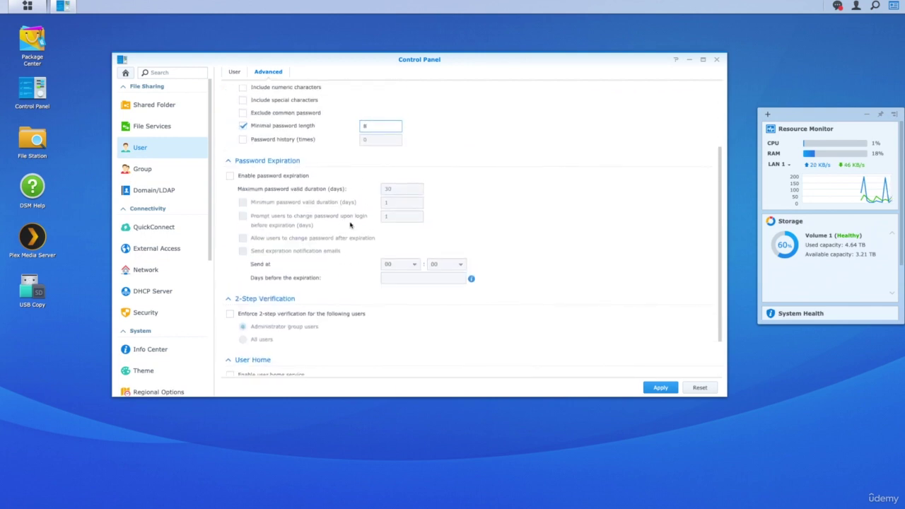
{"action": "left_click", "coordinate": [230, 176]}
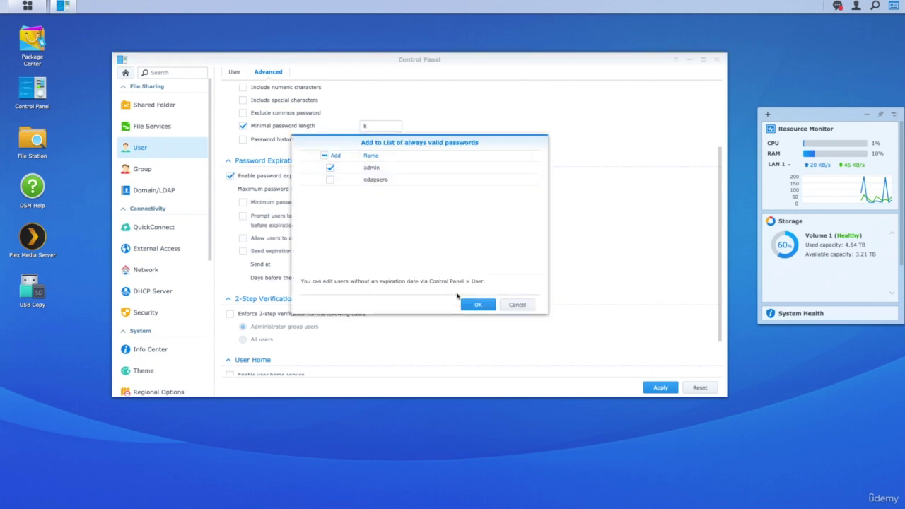
Step: Keep admin exempt from expiration, cap password validity at 60 days, and return to the user list
{"action": "left_click", "coordinate": [477, 304]}
{"action": "double_click", "coordinate": [376, 188]}
{"action": "type", "text": "60"}
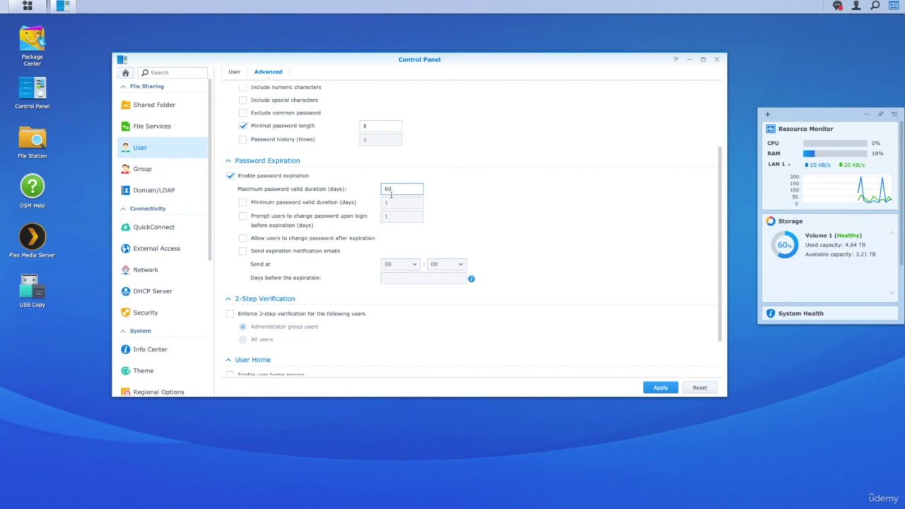
{"action": "scroll", "coordinate": [391, 203], "scroll_direction": "up", "scroll_amount": 3}
{"action": "scroll", "coordinate": [391, 204], "scroll_direction": "down", "scroll_amount": 5}
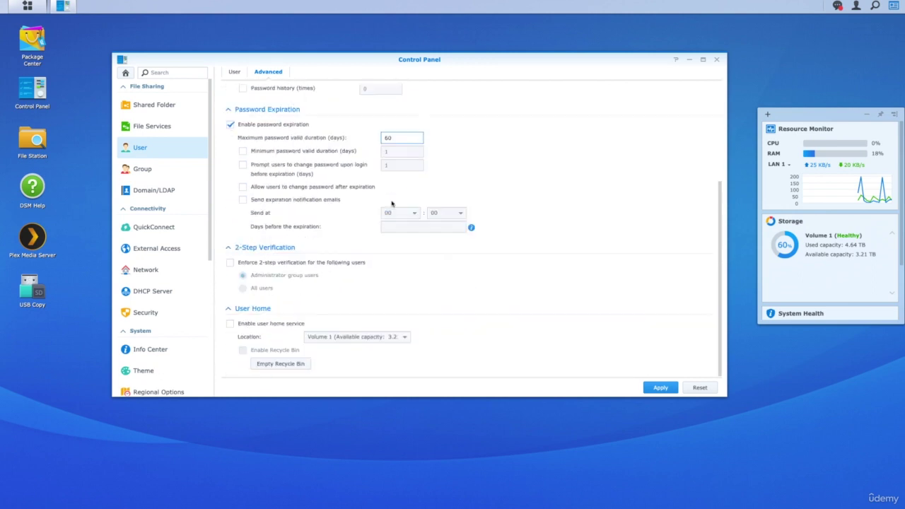
{"action": "left_click", "coordinate": [391, 204]}
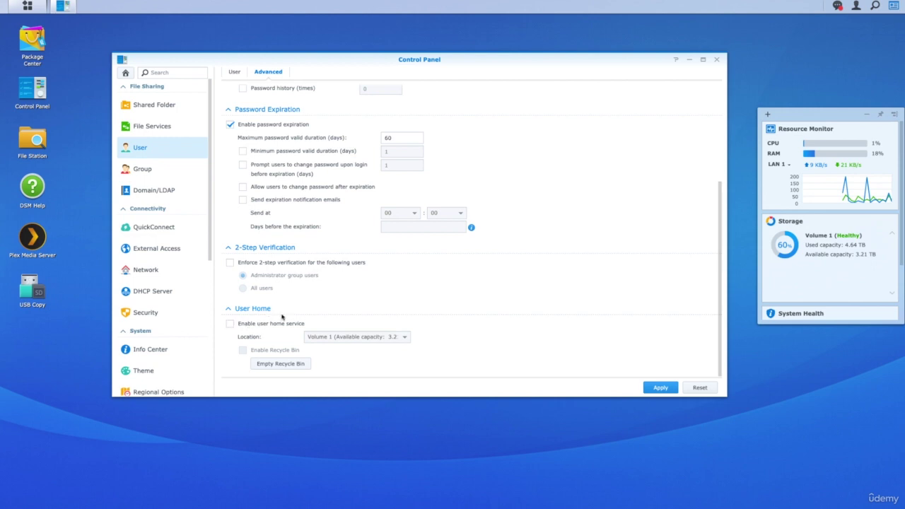
{"action": "scroll", "coordinate": [281, 316], "scroll_direction": "up", "scroll_amount": 5}
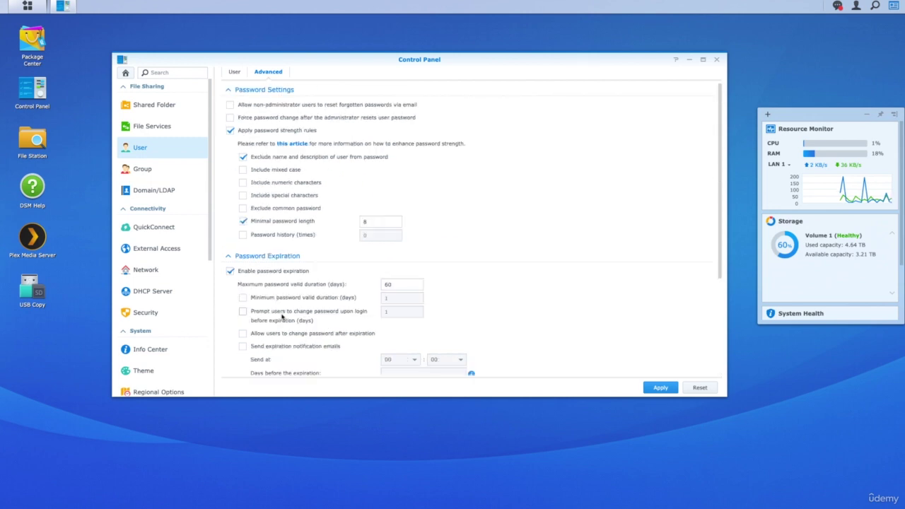
{"action": "left_click", "coordinate": [234, 73]}
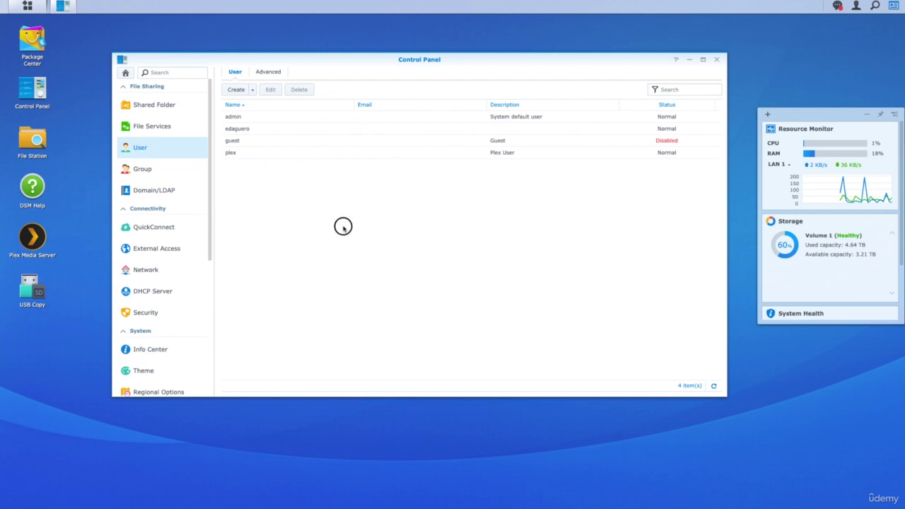
Step: Show the Group page listing administrators, http, read-only, users and video
{"action": "left_click", "coordinate": [160, 173]}
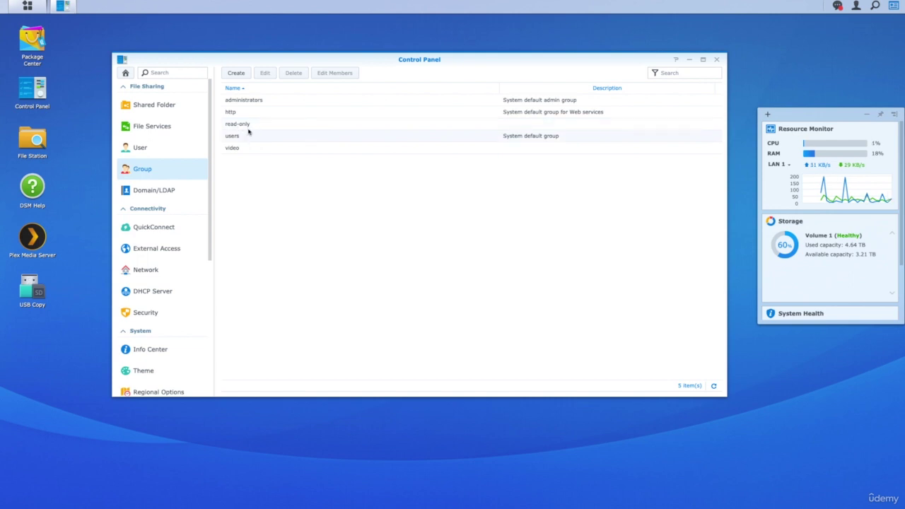
Step: Start a new group named helpdesk, described as Helpdesk Admins, and advance to shared folder permissions
{"action": "left_click", "coordinate": [241, 77]}
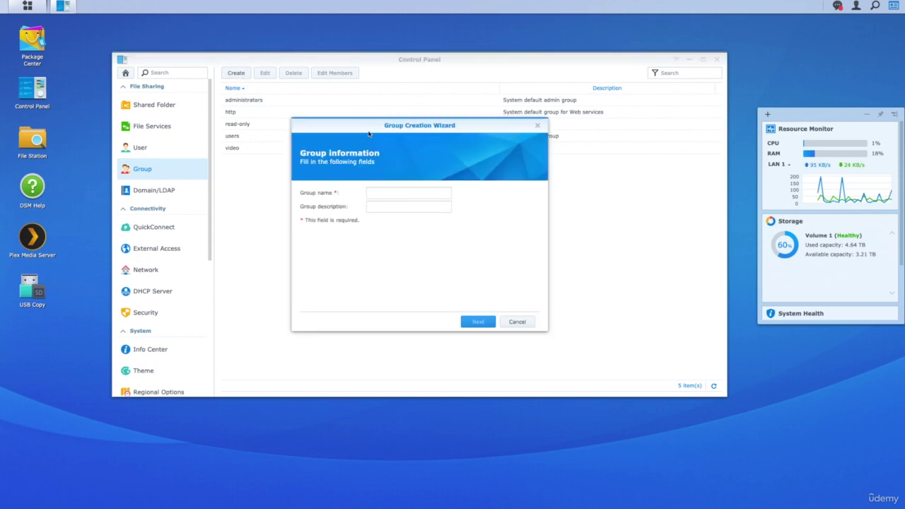
{"action": "left_click_drag", "start_coordinate": [363, 124], "coordinate": [325, 152]}
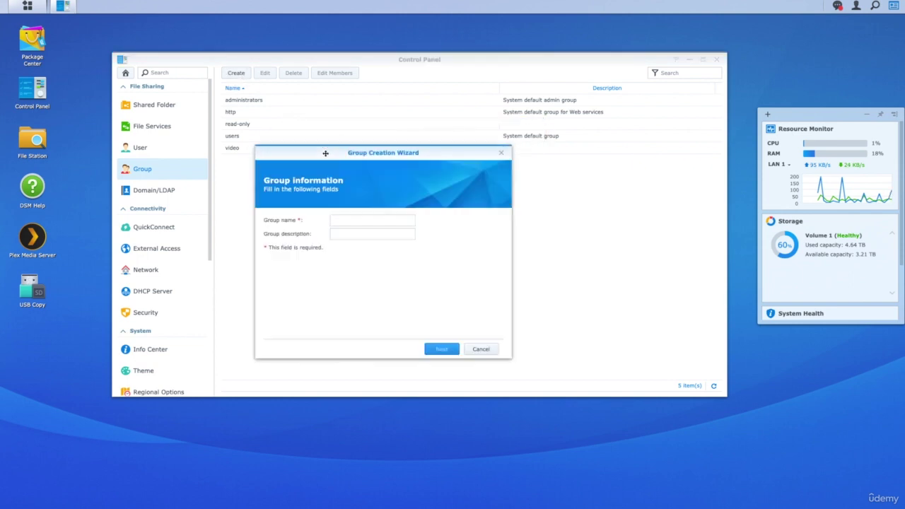
{"action": "left_click", "coordinate": [348, 221]}
{"action": "type", "text": "helpdesk"}
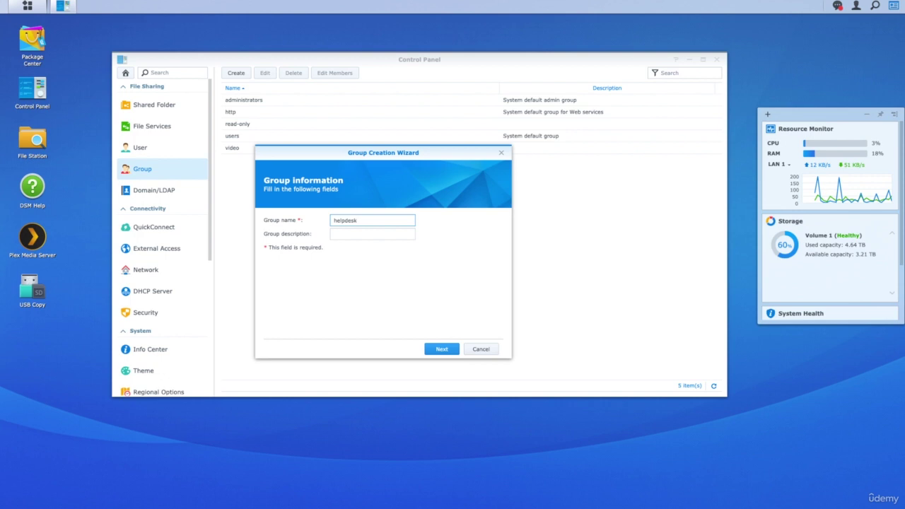
{"action": "left_click", "coordinate": [360, 236]}
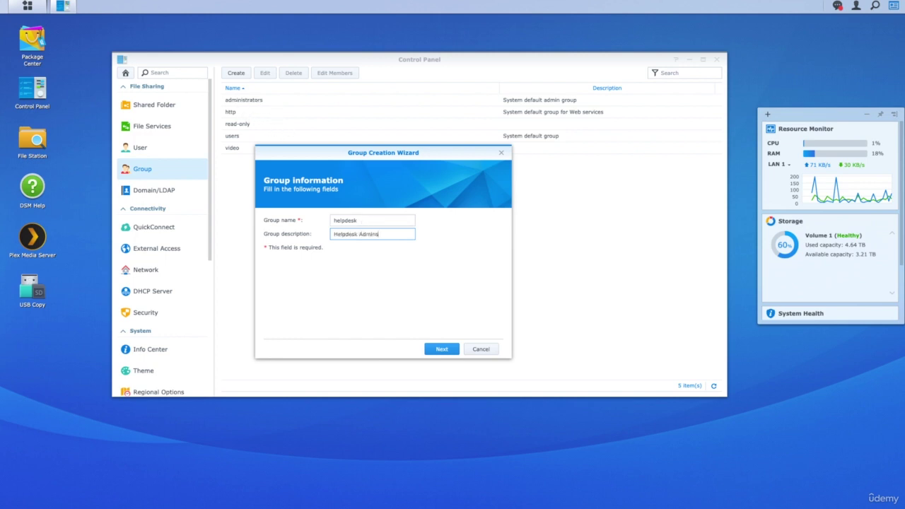
{"action": "key", "text": "Return"}
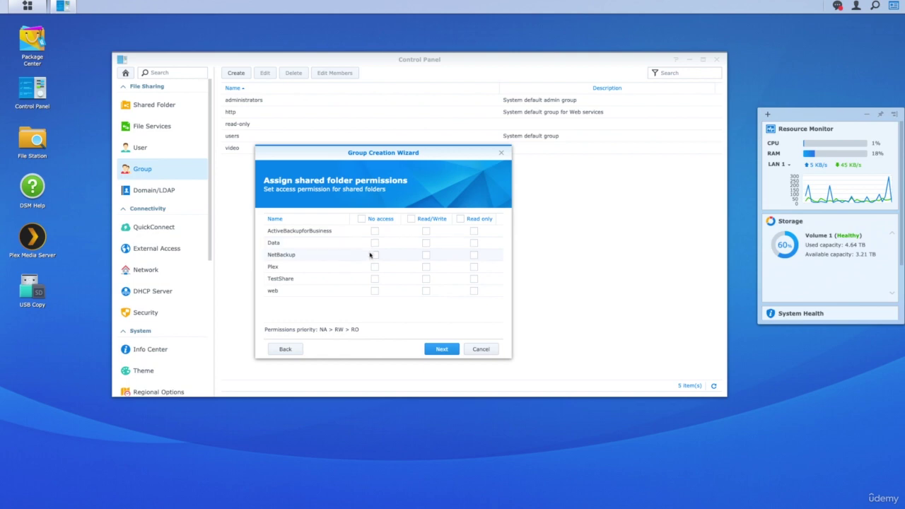
Step: Deny access to NetBackup, Plex, web and ActiveBackupforBusiness; give Data read-only and TestShare read/write
{"action": "left_click", "coordinate": [374, 256]}
{"action": "left_click", "coordinate": [375, 267]}
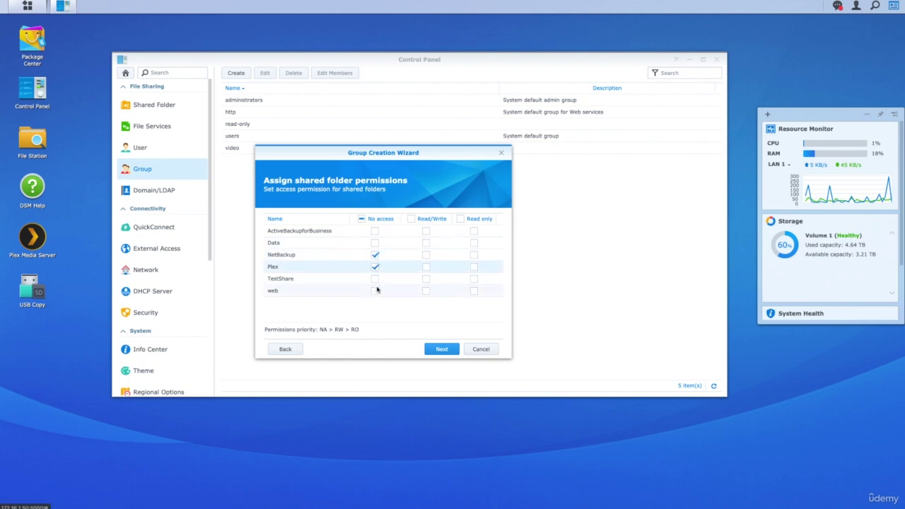
{"action": "left_click", "coordinate": [375, 291]}
{"action": "left_click", "coordinate": [374, 231]}
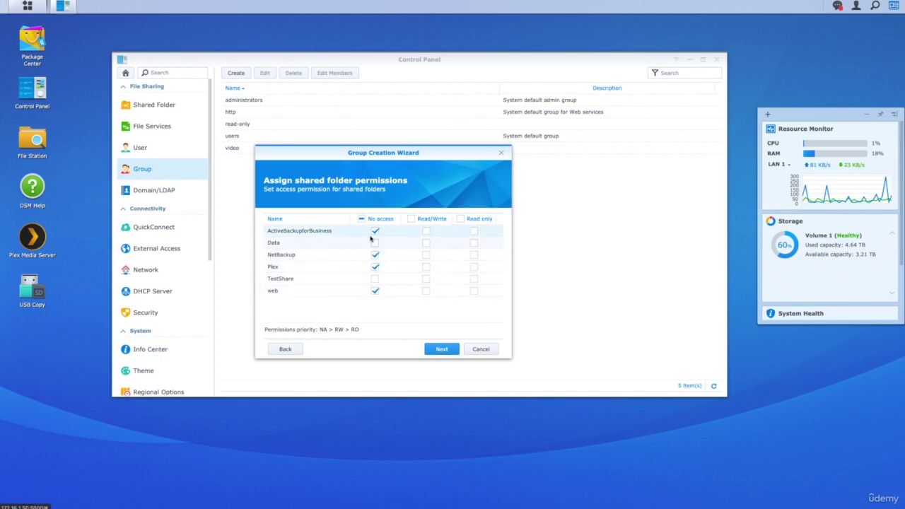
{"action": "left_click", "coordinate": [474, 243]}
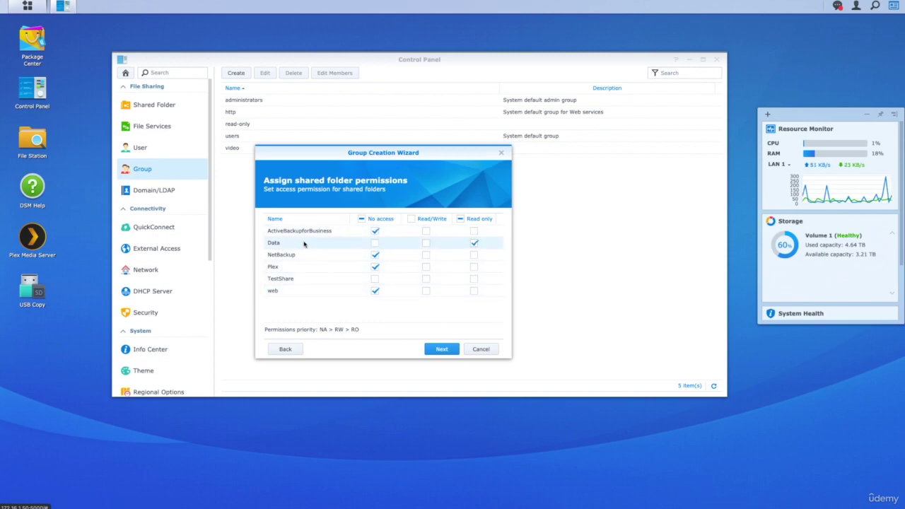
{"action": "left_click", "coordinate": [426, 279]}
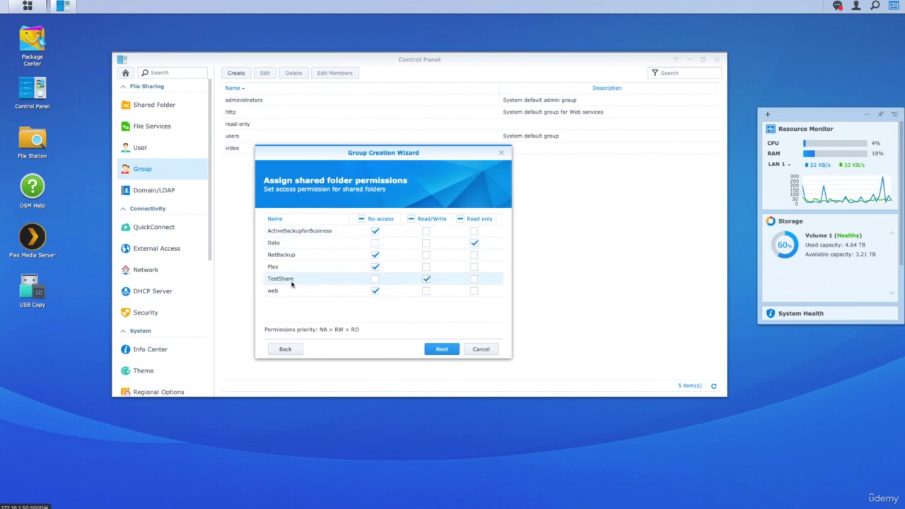
Step: Skip quotas, allow File Station and FTP, and create the helpdesk group
{"action": "left_click", "coordinate": [443, 353]}
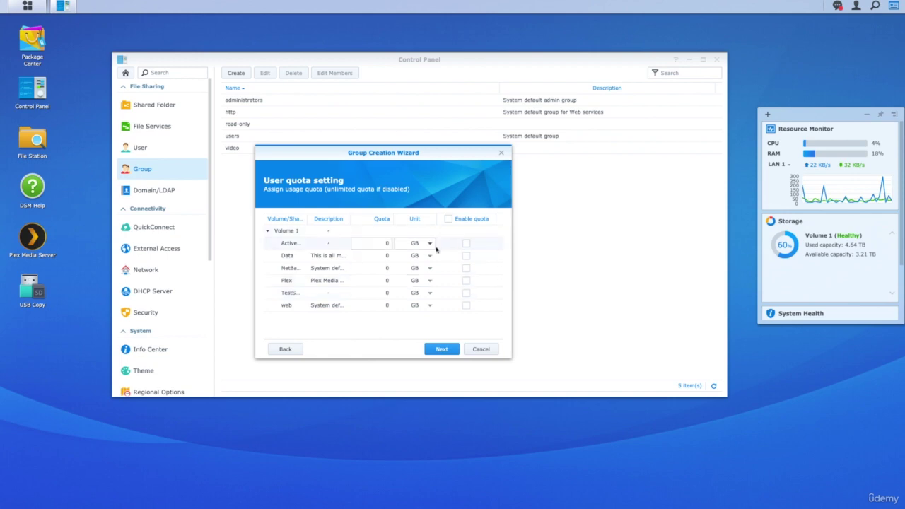
{"action": "left_click", "coordinate": [443, 348]}
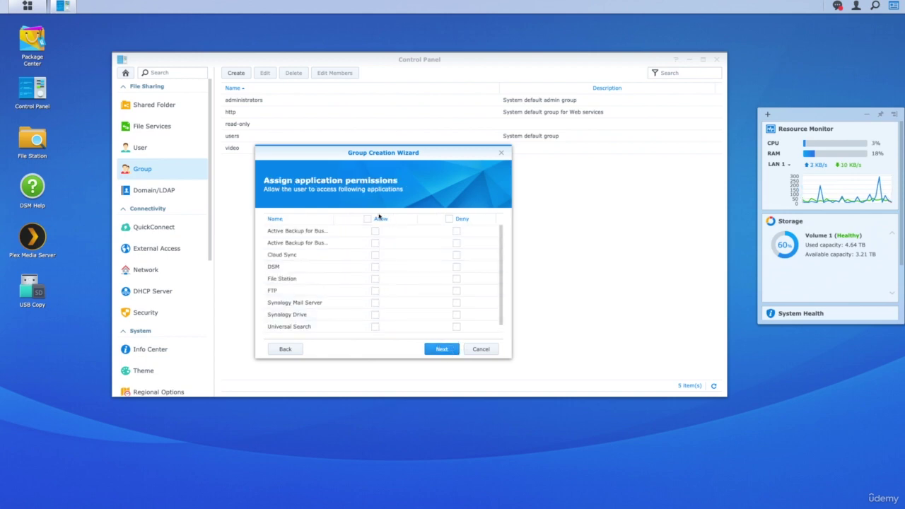
{"action": "left_click_drag", "start_coordinate": [335, 219], "coordinate": [370, 224]}
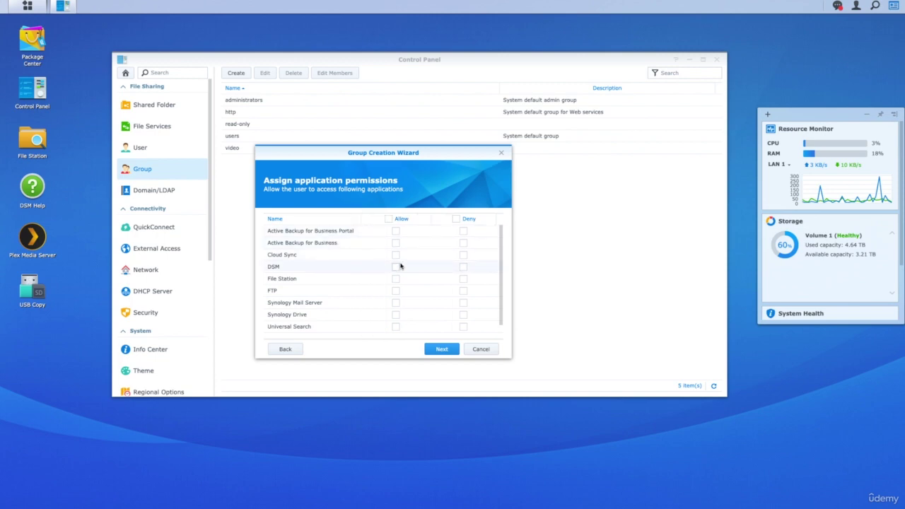
{"action": "scroll", "coordinate": [401, 266], "scroll_direction": "down", "scroll_amount": 1}
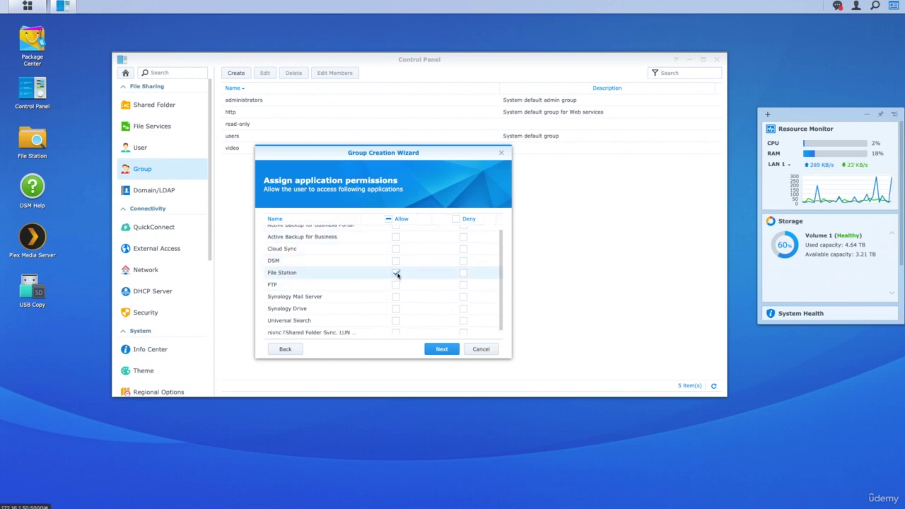
{"action": "scroll", "coordinate": [398, 276], "scroll_direction": "down", "scroll_amount": 1}
{"action": "left_click", "coordinate": [395, 281]}
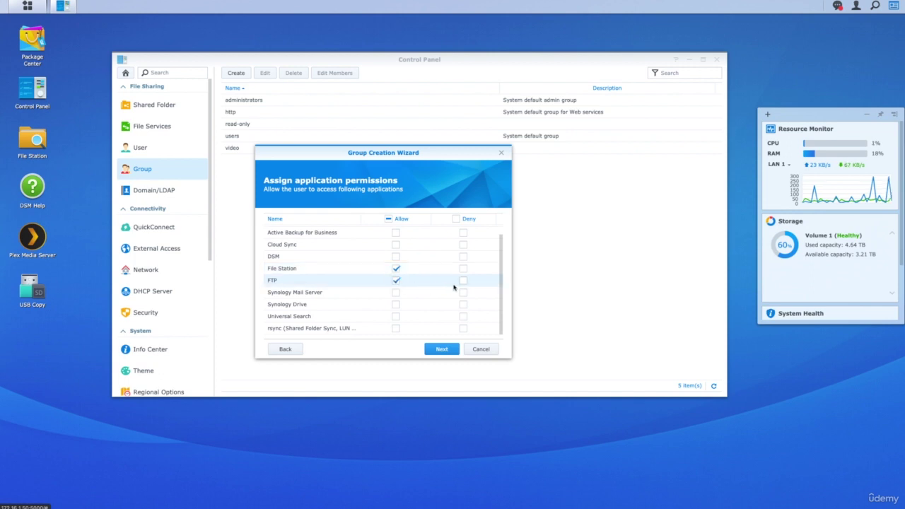
{"action": "scroll", "coordinate": [453, 287], "scroll_direction": "up", "scroll_amount": 1}
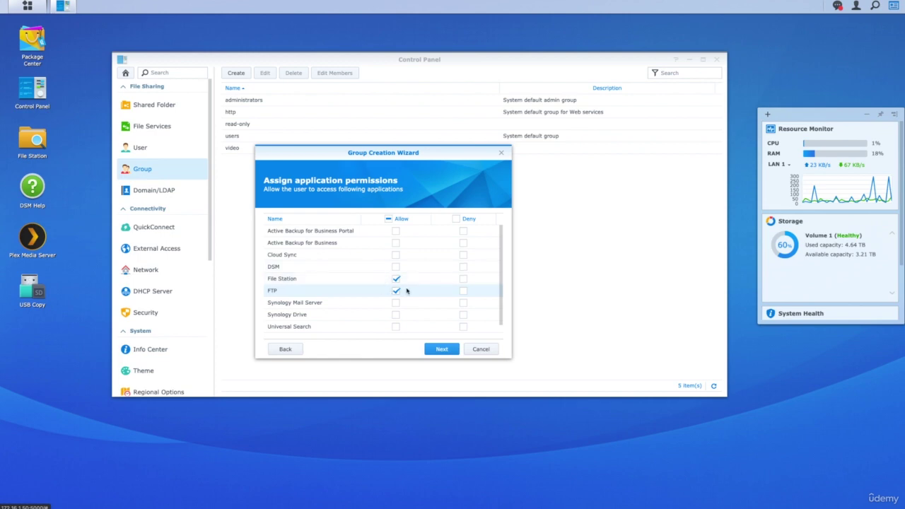
{"action": "left_click", "coordinate": [441, 350]}
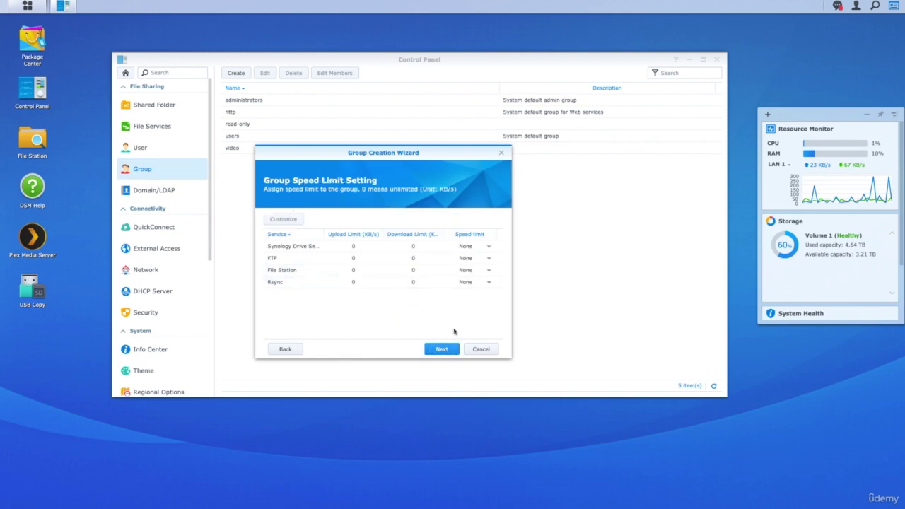
{"action": "left_click", "coordinate": [442, 348]}
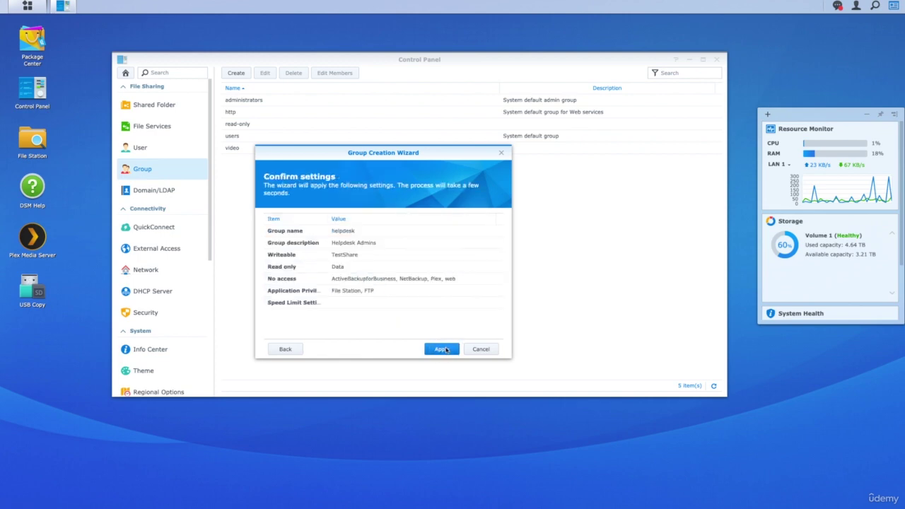
{"action": "left_click", "coordinate": [445, 349]}
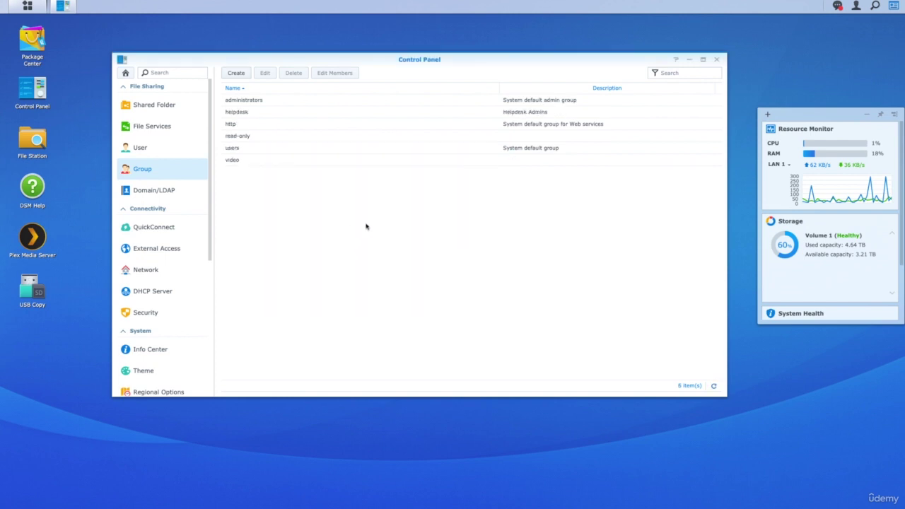
Step: Review the helpdesk group's general, shared folder, quota, speed limit and application settings
{"action": "left_click", "coordinate": [255, 114]}
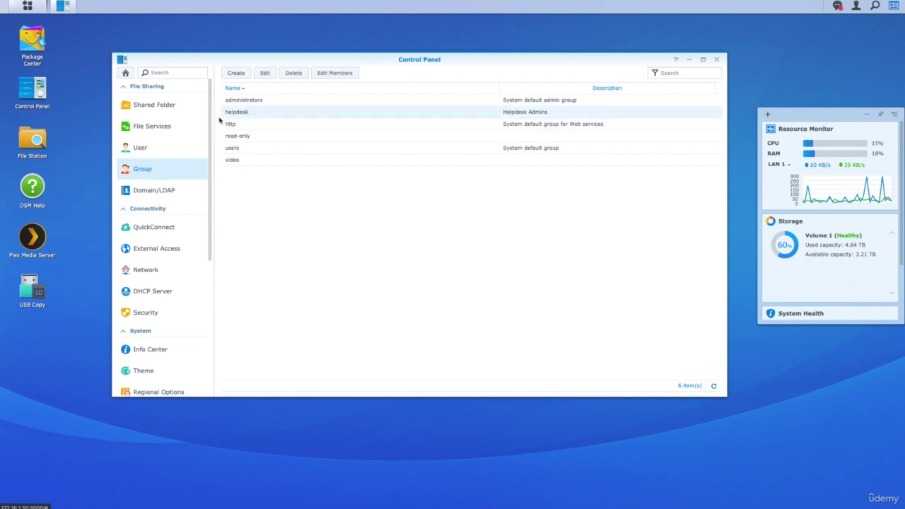
{"action": "left_click", "coordinate": [267, 74]}
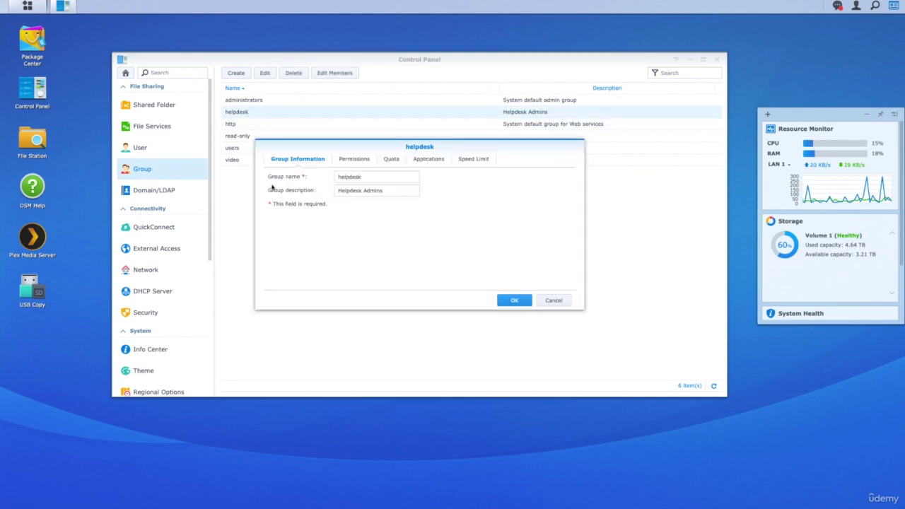
{"action": "left_click", "coordinate": [354, 160]}
{"action": "left_click", "coordinate": [387, 160]}
{"action": "left_click", "coordinate": [424, 160]}
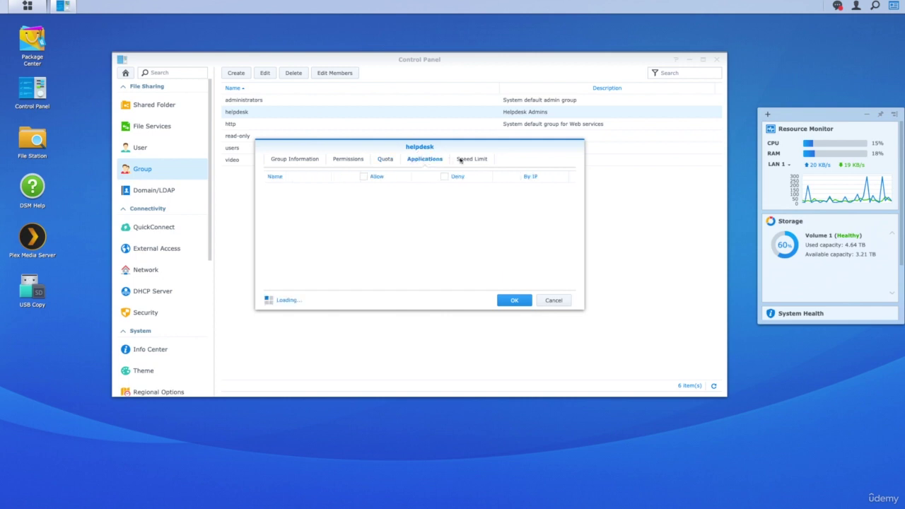
{"action": "left_click", "coordinate": [467, 161]}
{"action": "left_click", "coordinate": [294, 160]}
{"action": "left_click", "coordinate": [424, 160]}
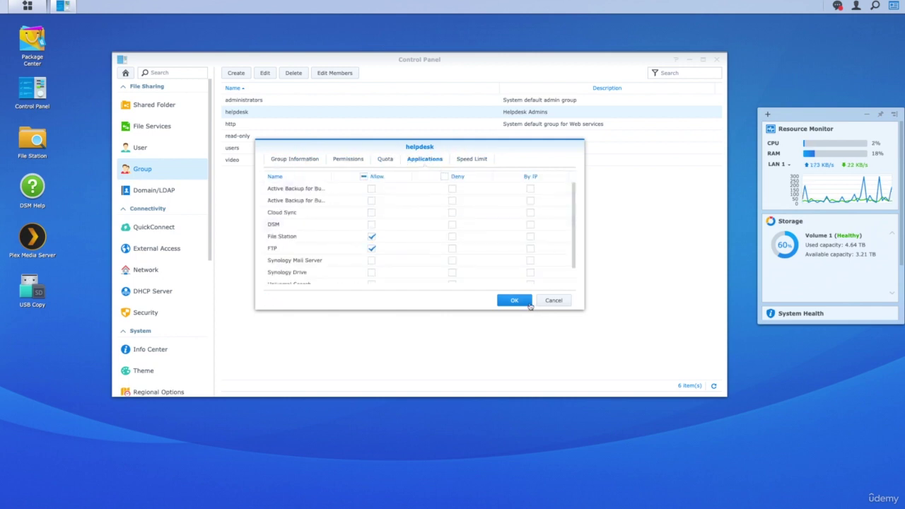
{"action": "left_click", "coordinate": [550, 301]}
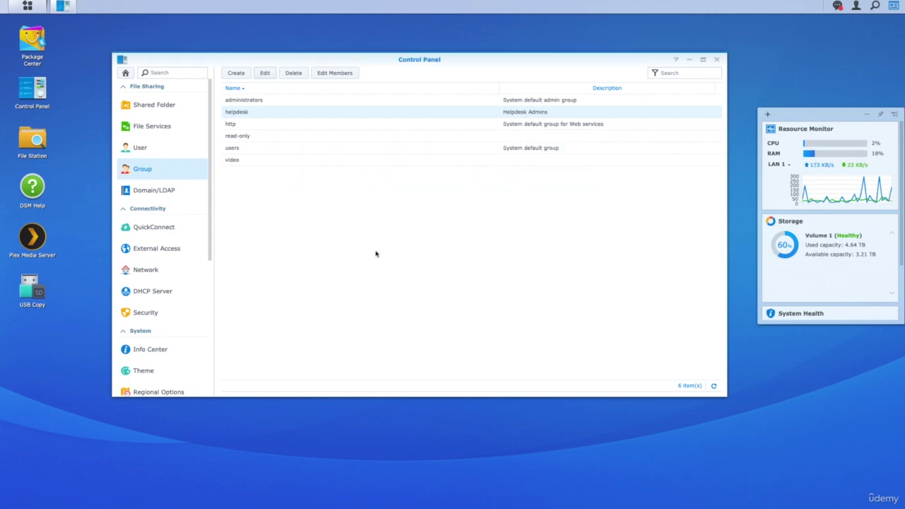
Step: Open the helpdesk member list and user picker, then close them without adding anyone
{"action": "left_click", "coordinate": [339, 74]}
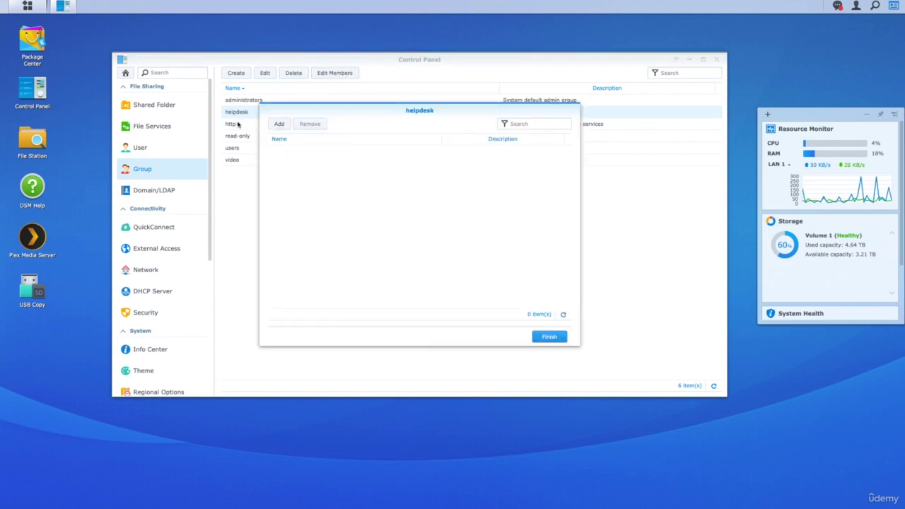
{"action": "left_click", "coordinate": [546, 337]}
{"action": "left_click", "coordinate": [158, 148]}
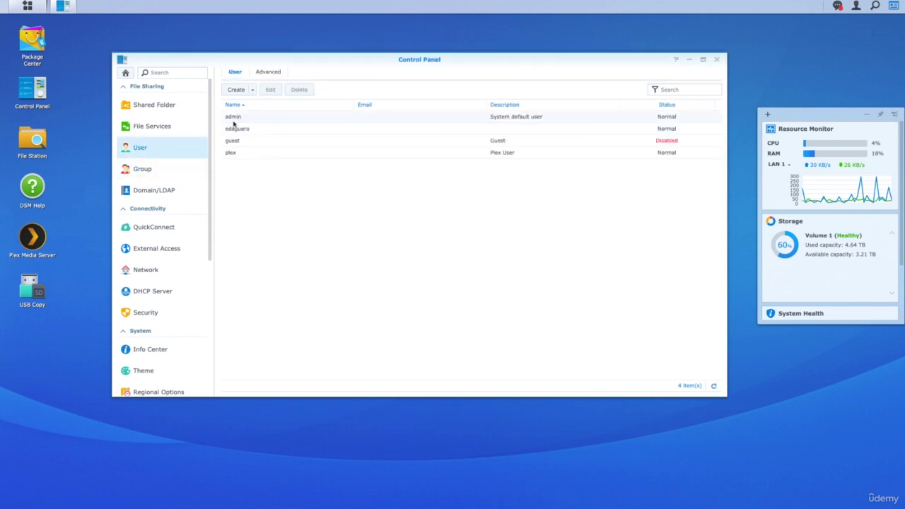
{"action": "left_click", "coordinate": [160, 170]}
{"action": "left_click", "coordinate": [343, 75]}
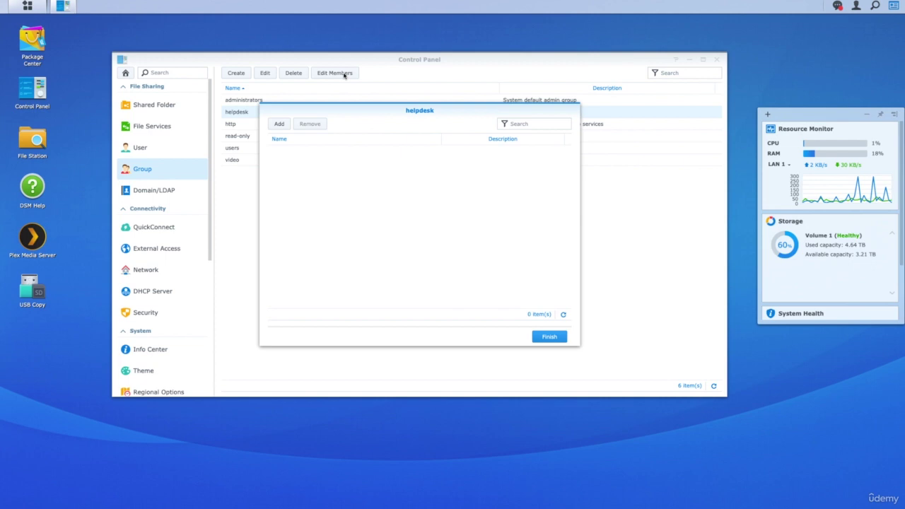
{"action": "left_click", "coordinate": [279, 127]}
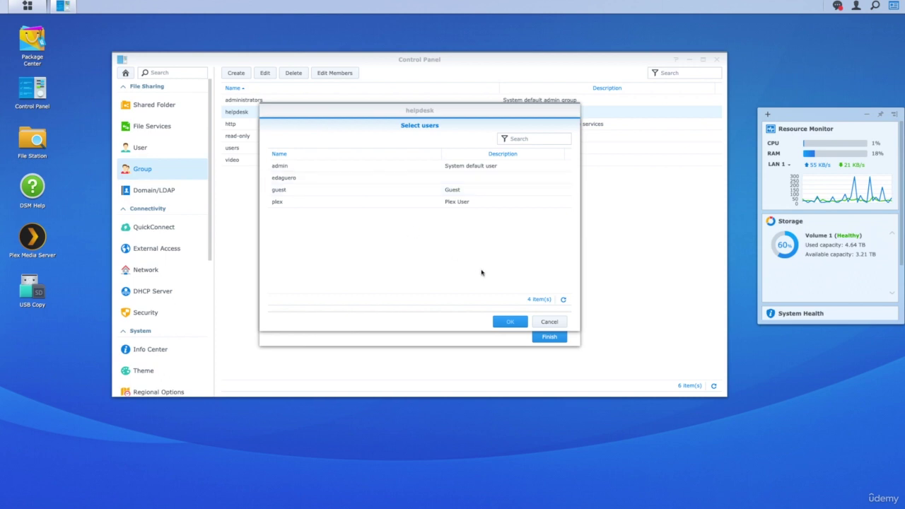
{"action": "left_click", "coordinate": [549, 322]}
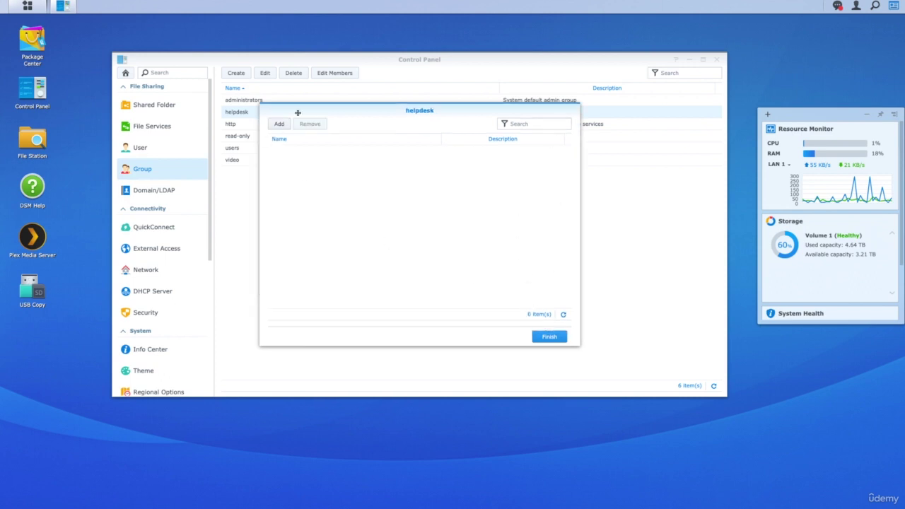
{"action": "left_click", "coordinate": [549, 337]}
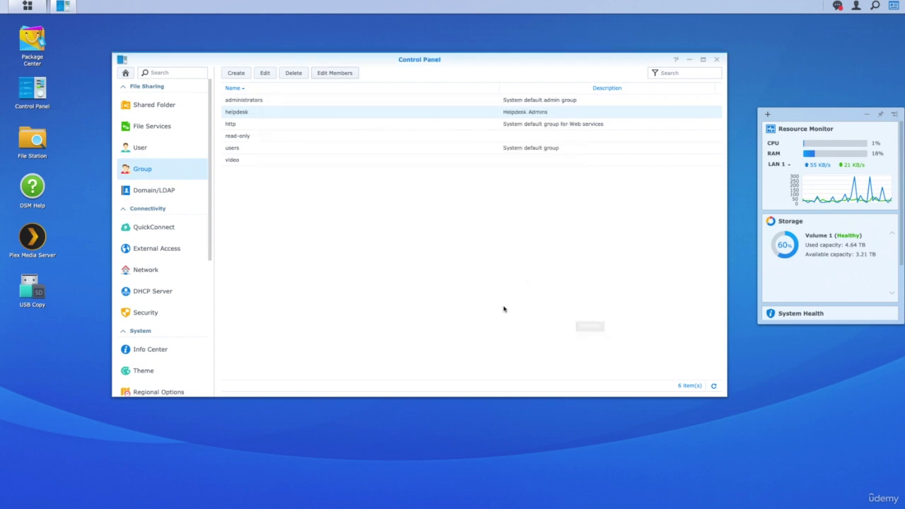
Step: Create a new user named Johnny with a password, accepting default groups, permissions and quotas
{"action": "left_click", "coordinate": [141, 149]}
{"action": "left_click", "coordinate": [242, 90]}
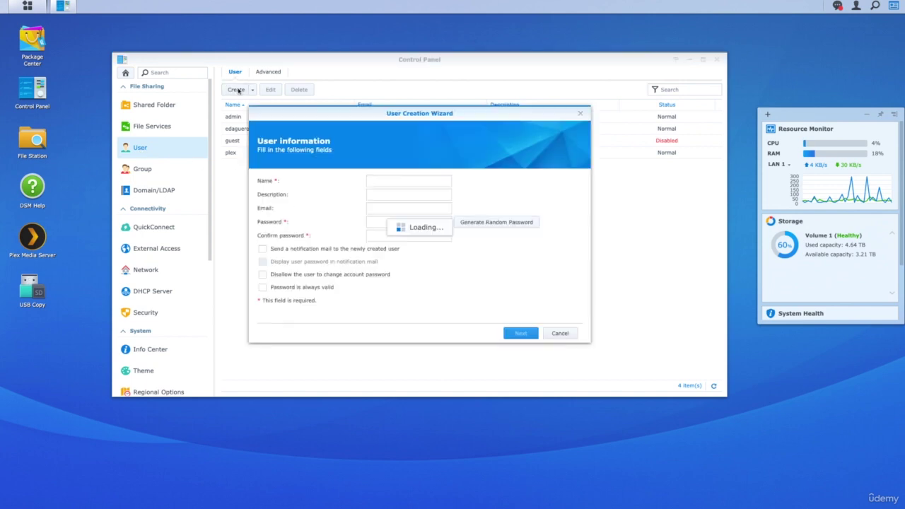
{"action": "left_click", "coordinate": [389, 180]}
{"action": "type", "text": "Johnny"}
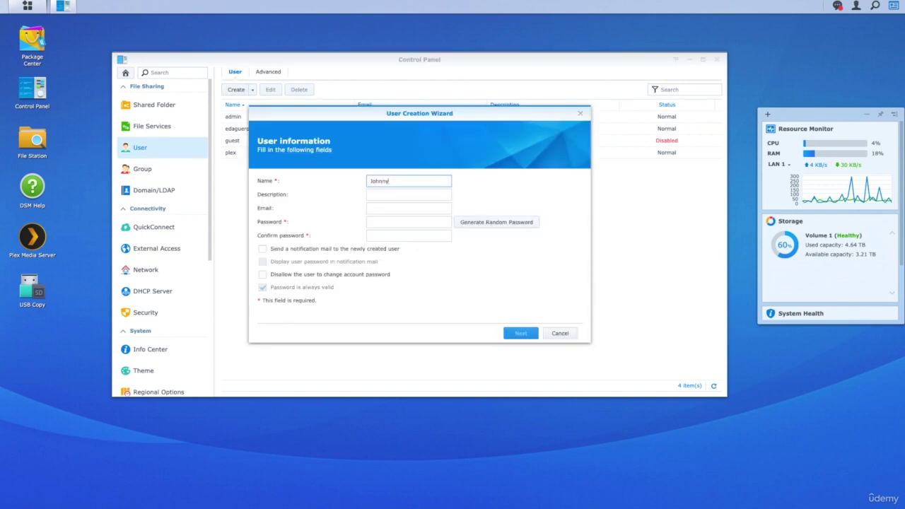
{"action": "key", "text": "Tab"}
{"action": "type", "text": "d"}
{"action": "left_click", "coordinate": [379, 222]}
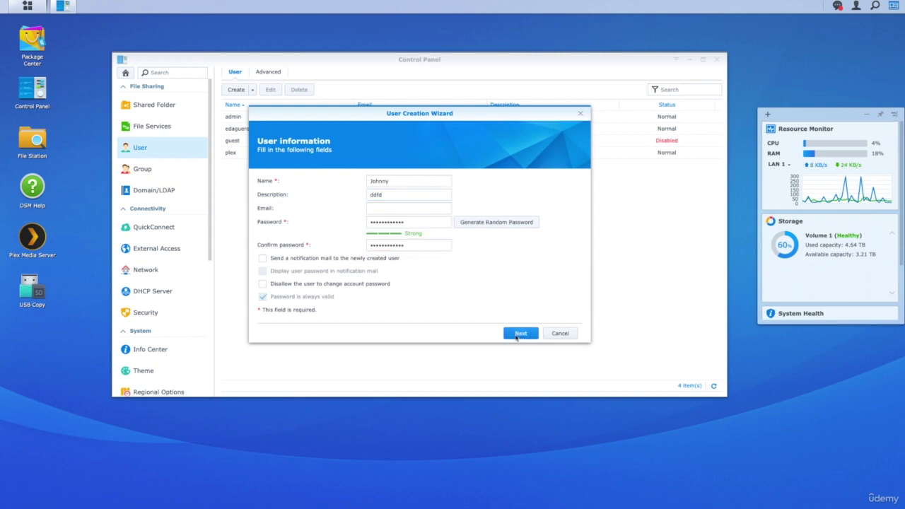
{"action": "left_click", "coordinate": [521, 333]}
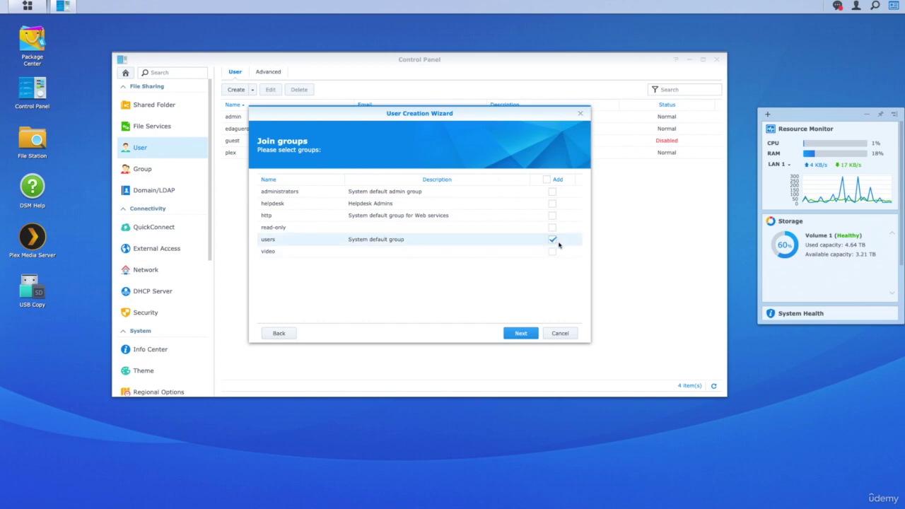
{"action": "left_click", "coordinate": [521, 333]}
{"action": "left_click", "coordinate": [523, 334]}
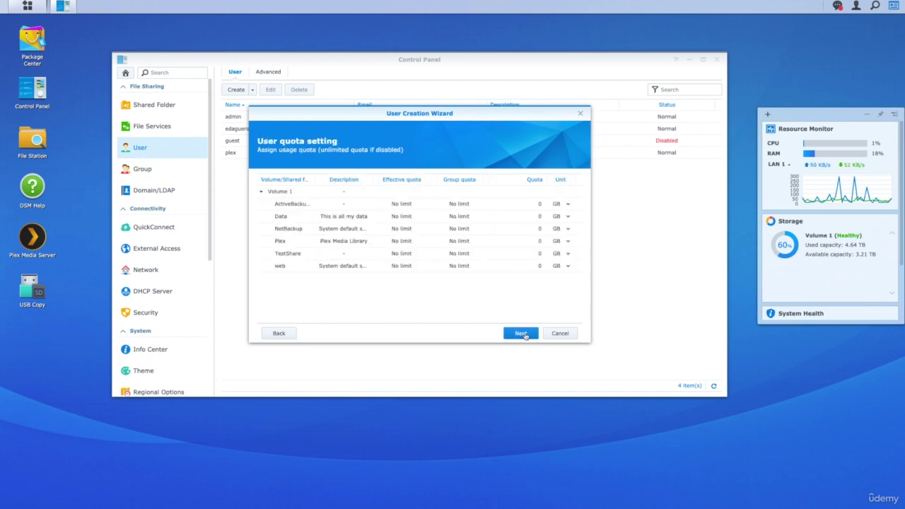
{"action": "left_click", "coordinate": [524, 335]}
{"action": "left_click", "coordinate": [522, 334]}
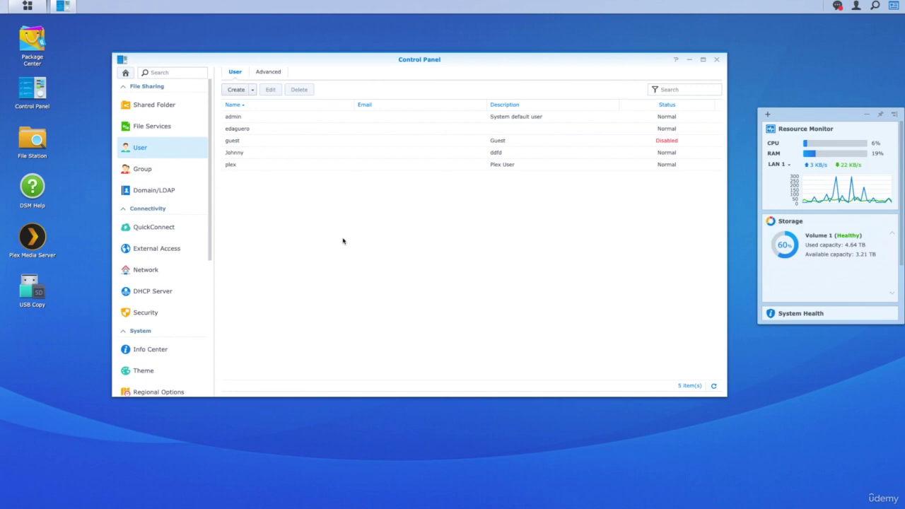
Step: Put Johnny in the helpdesk group from his account's User Groups settings
{"action": "left_click", "coordinate": [253, 153]}
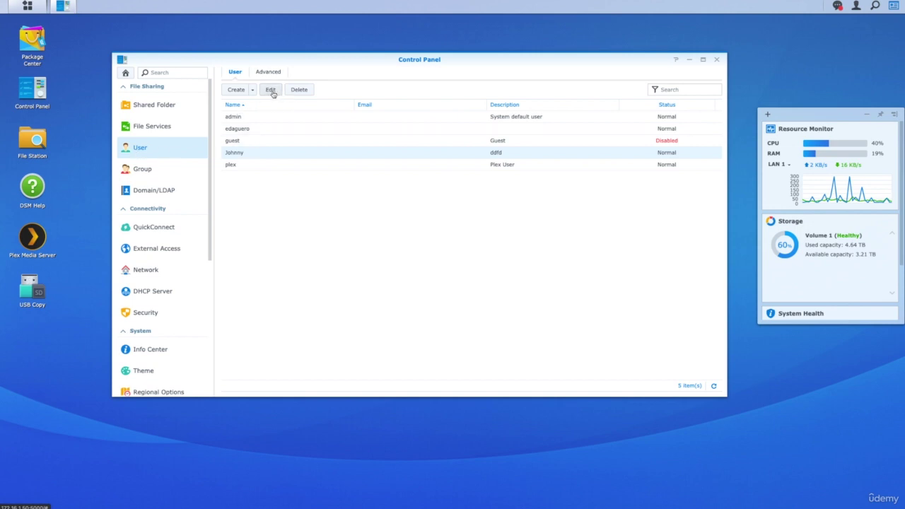
{"action": "left_click", "coordinate": [270, 89]}
{"action": "left_click", "coordinate": [291, 135]}
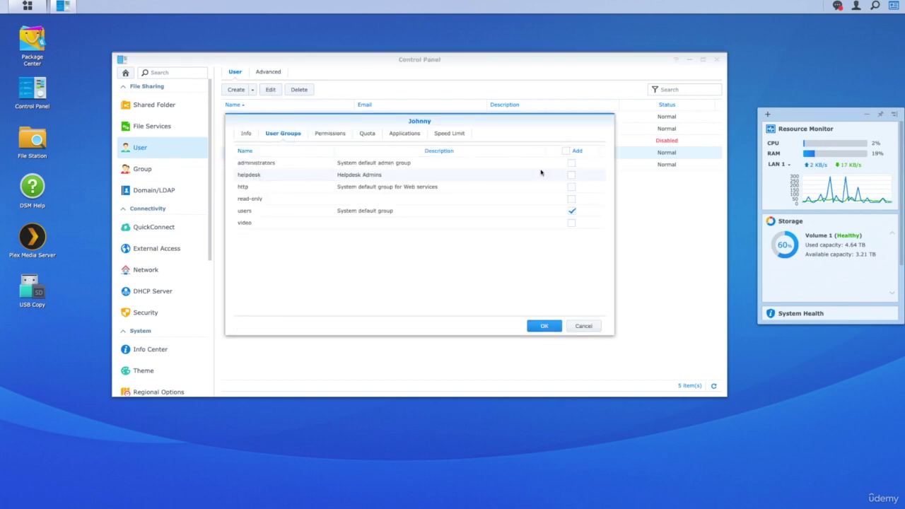
{"action": "left_click", "coordinate": [571, 176]}
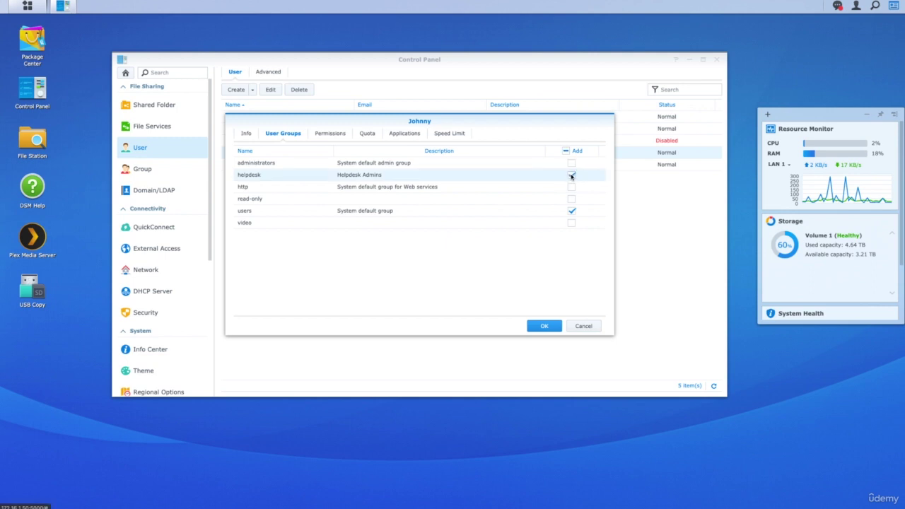
{"action": "left_click", "coordinate": [583, 326]}
{"action": "left_click", "coordinate": [154, 173]}
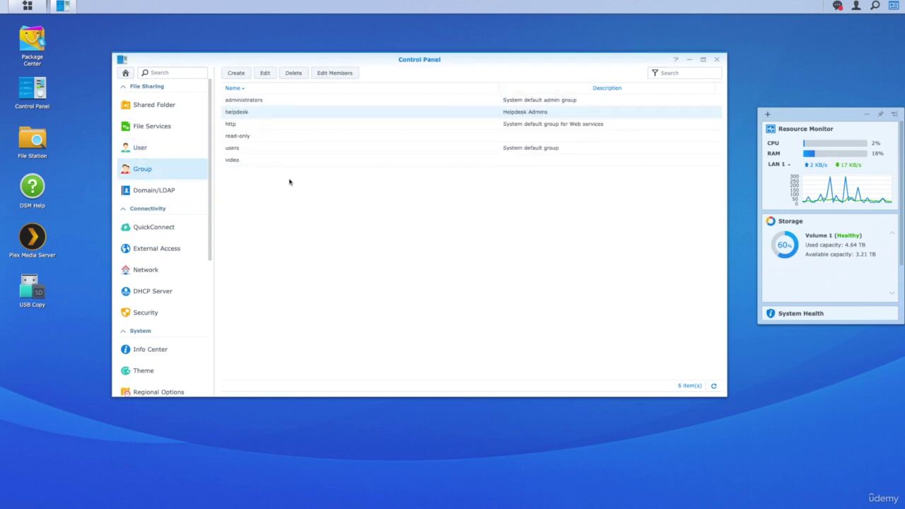
Step: Add Johnny as a member of the helpdesk group and save the membership
{"action": "left_click", "coordinate": [237, 113]}
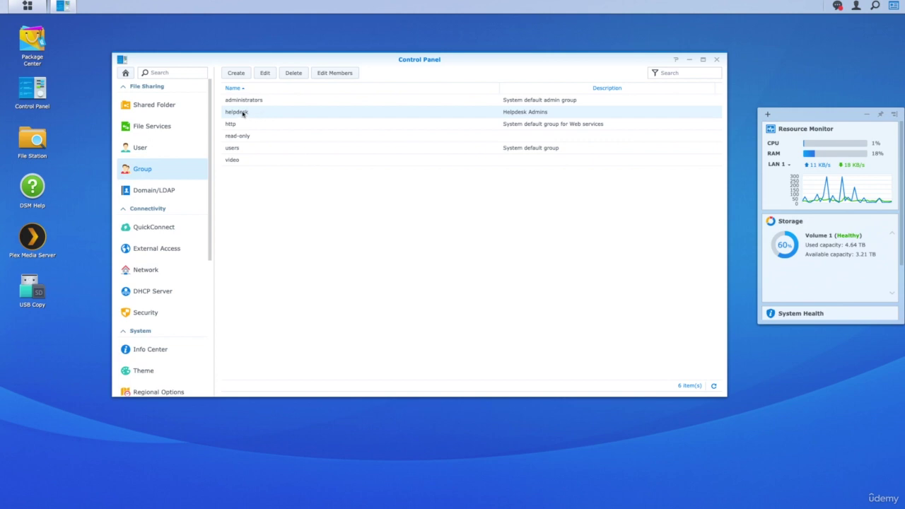
{"action": "left_click", "coordinate": [332, 74]}
{"action": "left_click", "coordinate": [279, 125]}
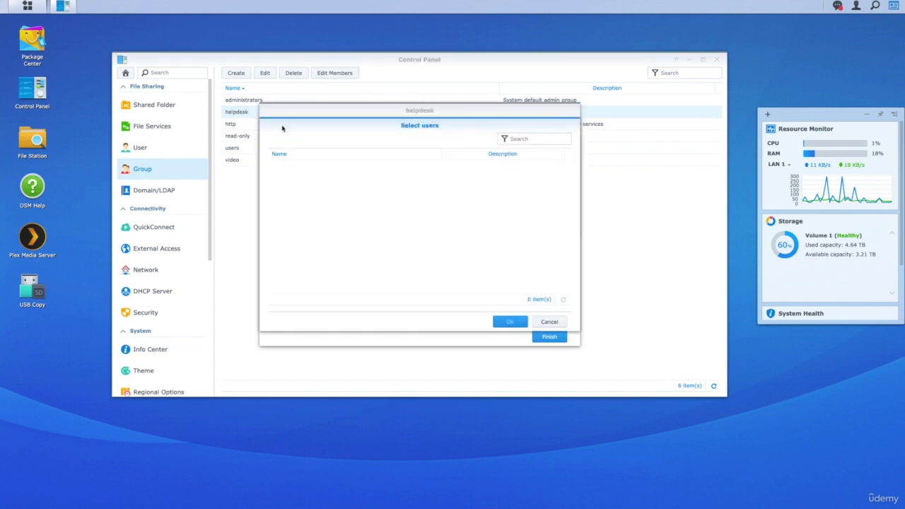
{"action": "left_click", "coordinate": [289, 201]}
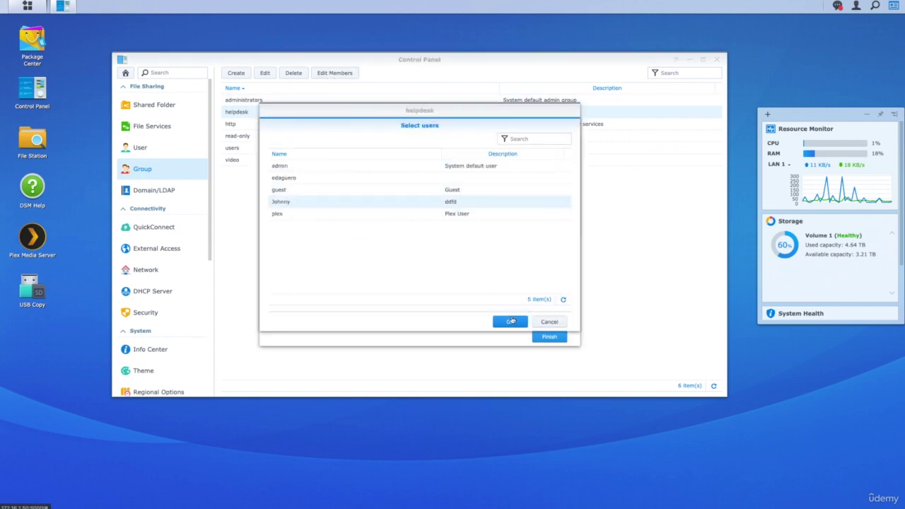
{"action": "left_click", "coordinate": [511, 322]}
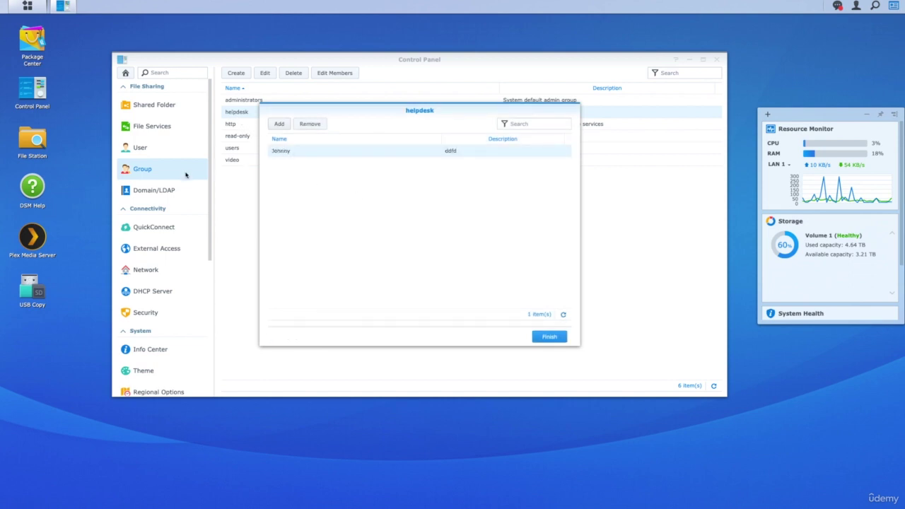
{"action": "left_click", "coordinate": [553, 342]}
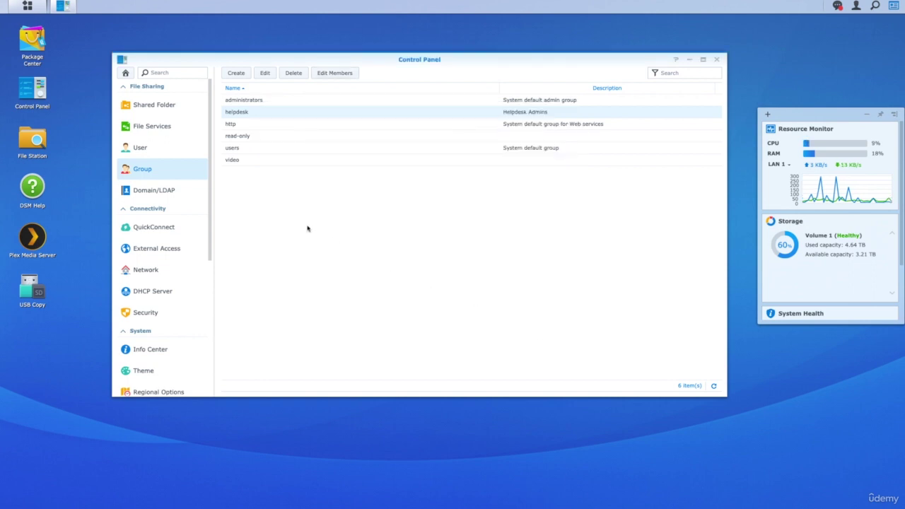
Step: Bring up the Domain/LDAP page, where no domain is joined yet
{"action": "left_click", "coordinate": [141, 147]}
{"action": "left_click", "coordinate": [148, 168]}
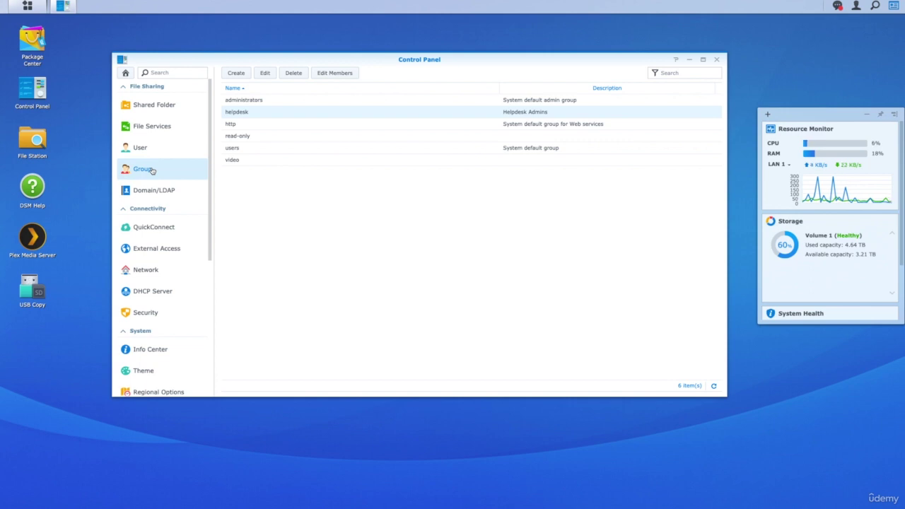
{"action": "left_click", "coordinate": [155, 191]}
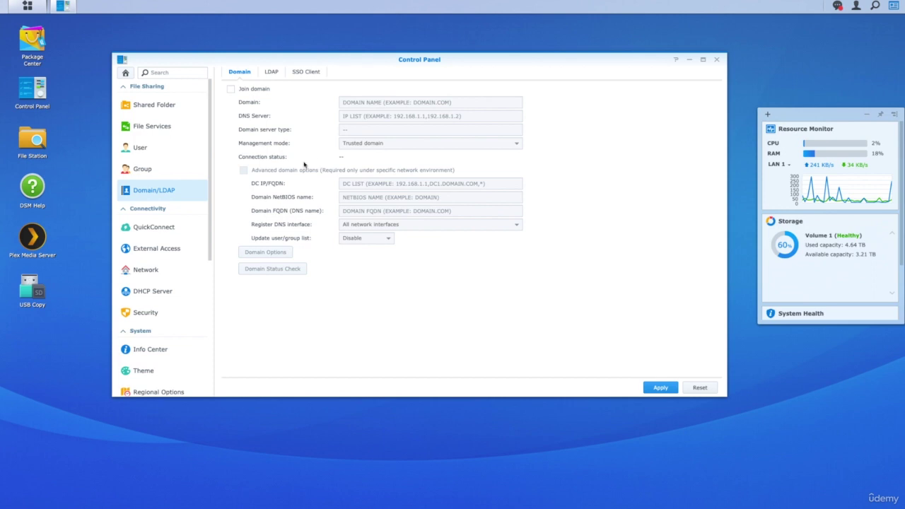
{"action": "left_click", "coordinate": [150, 168]}
{"action": "left_click", "coordinate": [162, 151]}
{"action": "left_click", "coordinate": [161, 168]}
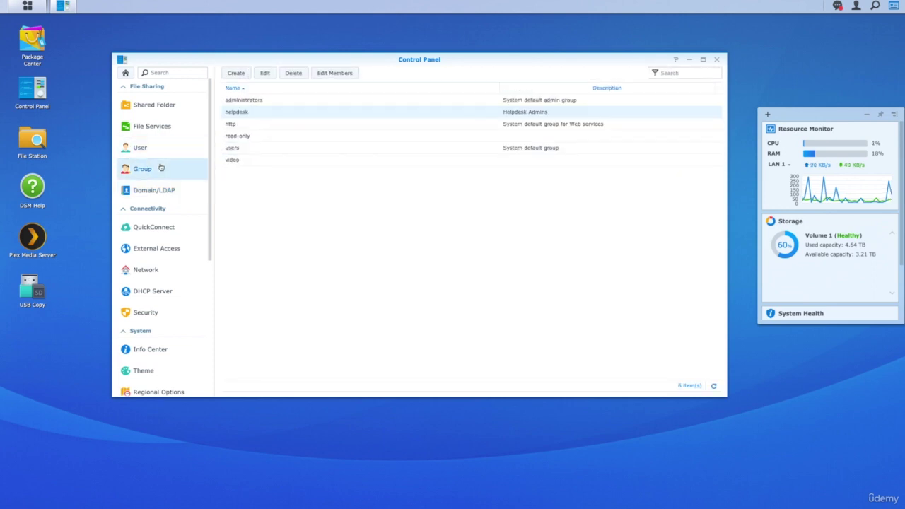
{"action": "left_click", "coordinate": [158, 150]}
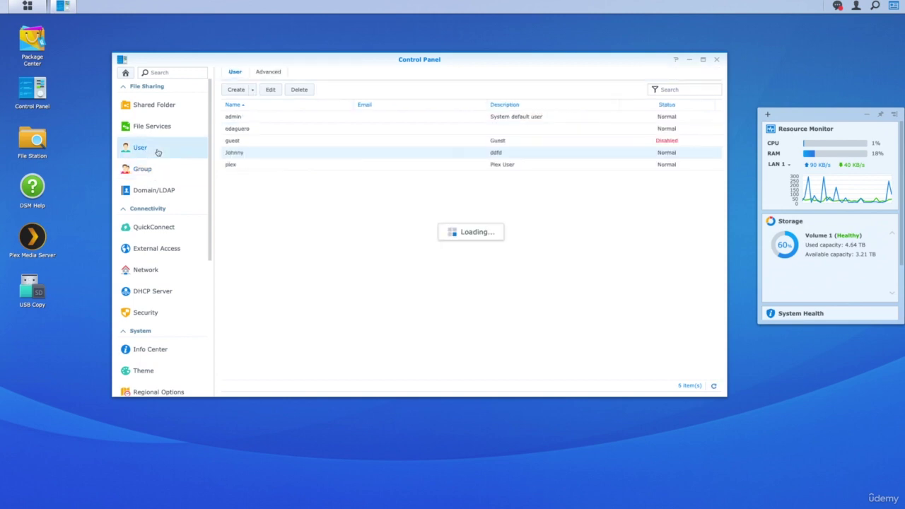
{"action": "left_click", "coordinate": [162, 189]}
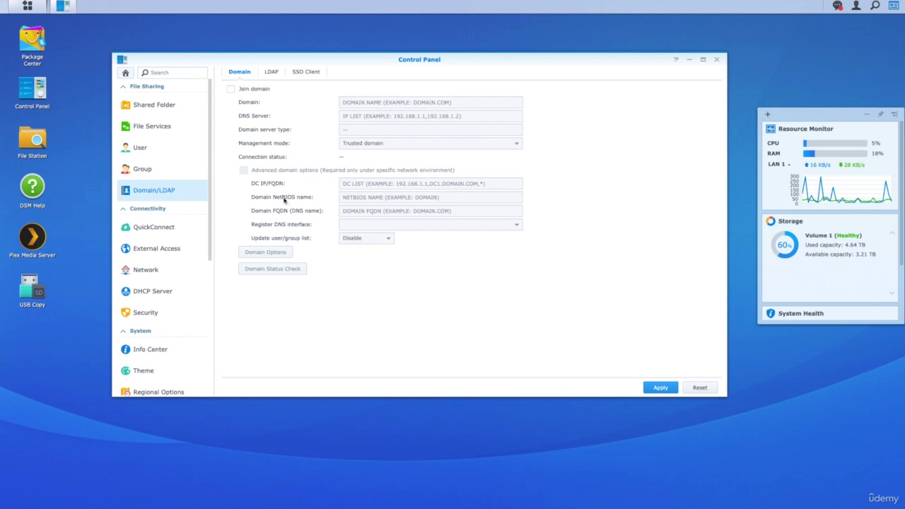
{"action": "left_click", "coordinate": [271, 73]}
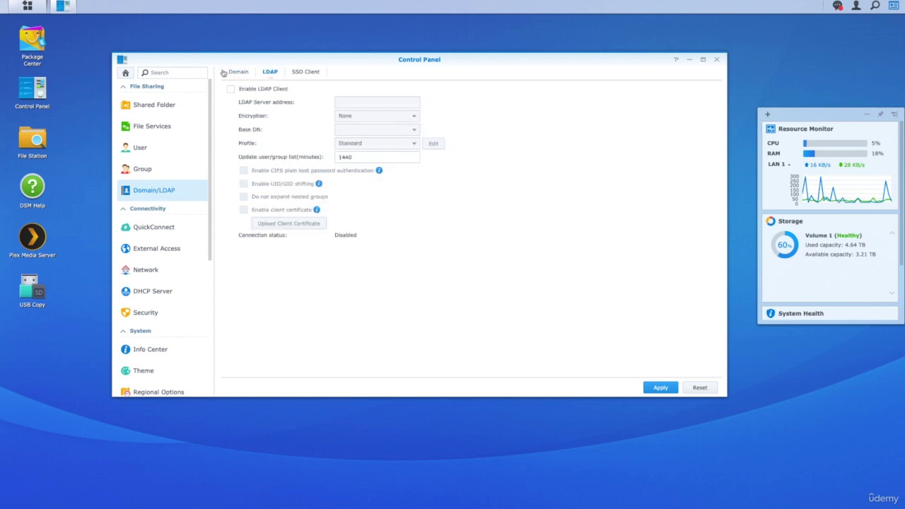
{"action": "left_click", "coordinate": [310, 77]}
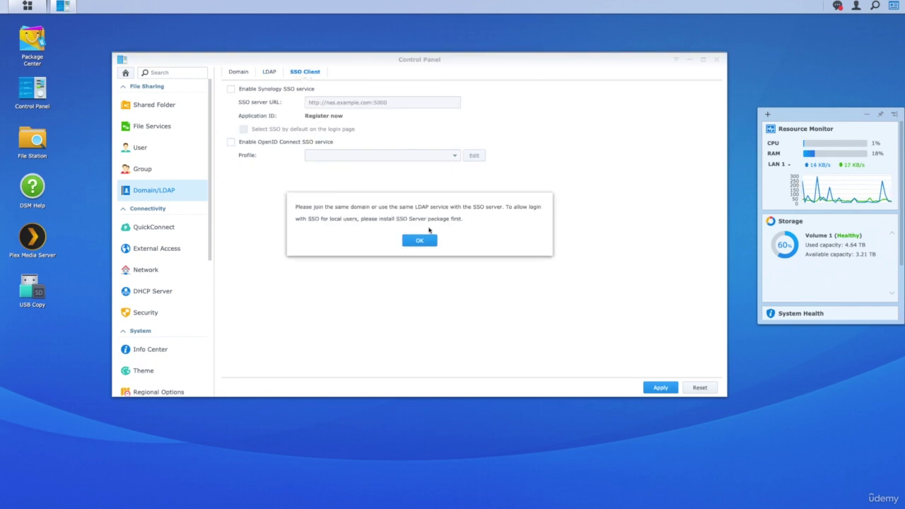
{"action": "left_click", "coordinate": [420, 240]}
{"action": "left_click", "coordinate": [239, 71]}
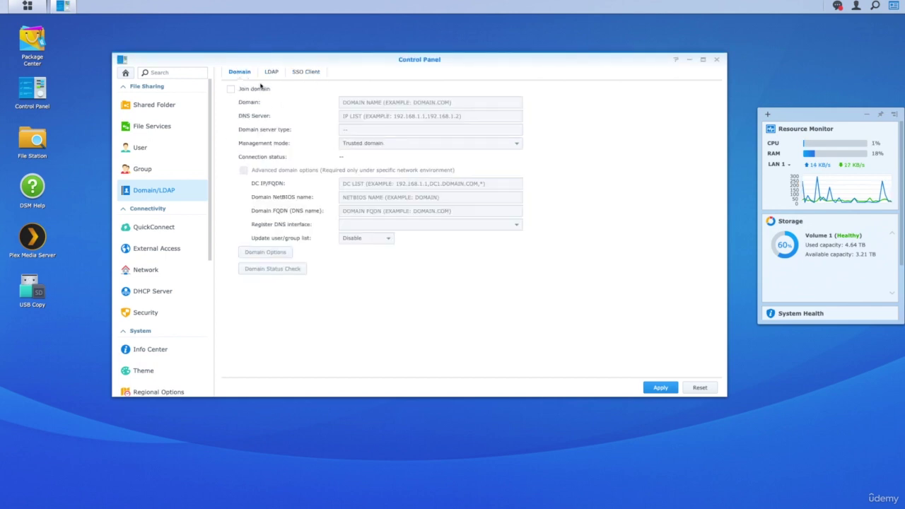